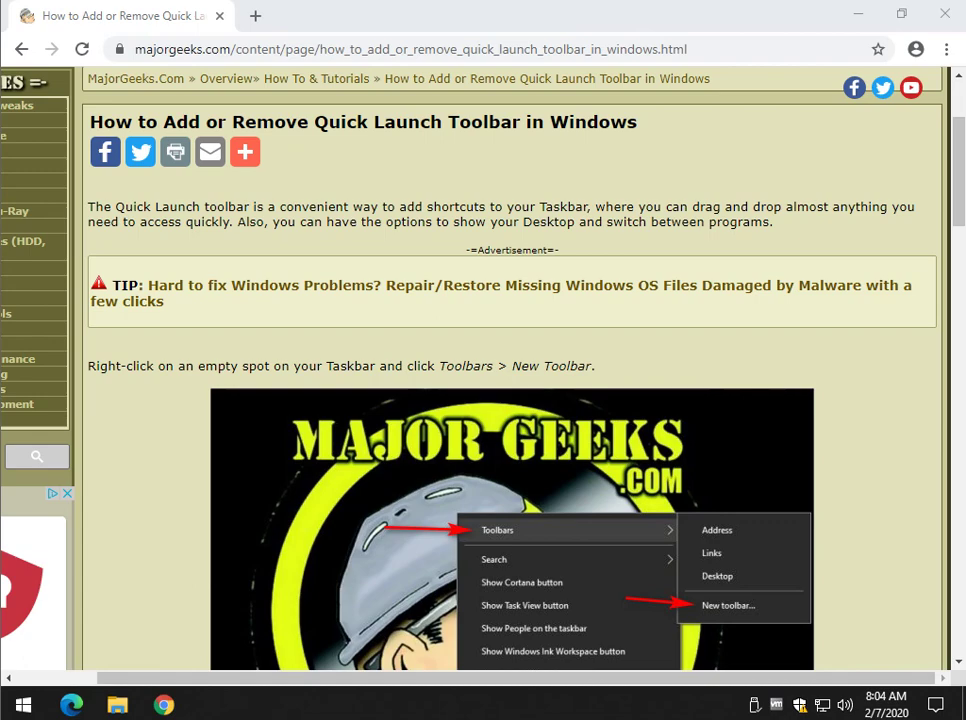
Copy the Quick Launch folder path %UserProfile%\AppData\Roaming\Microsoft\Internet Explorer\Quick Launch from the article.
scroll(480, 380, "down", 1)
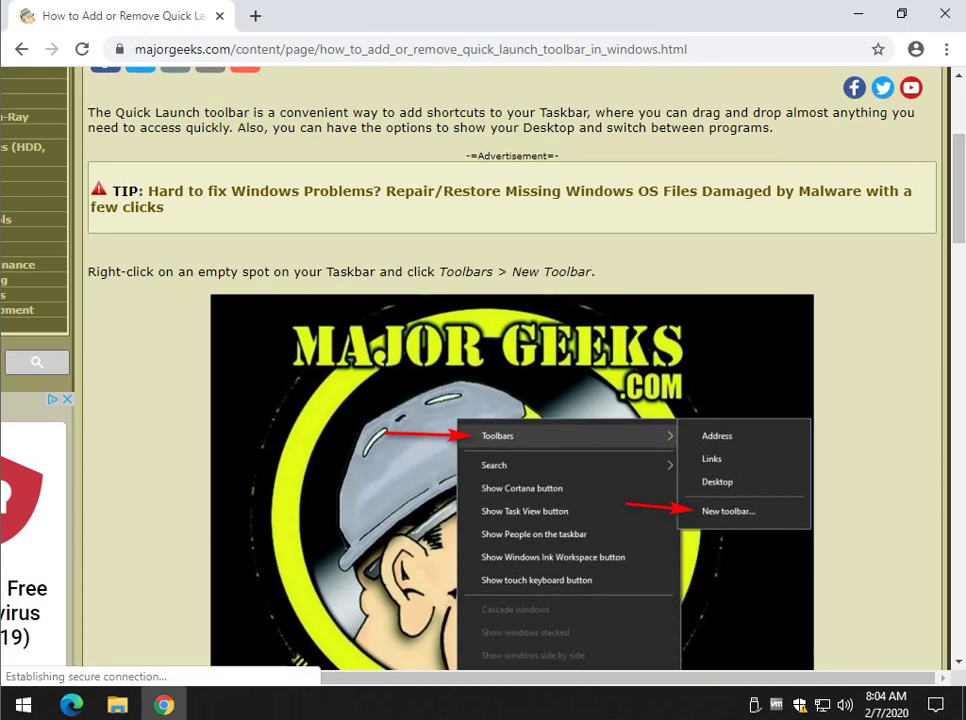
scroll(480, 380, "down", 1)
scroll(480, 380, "down", 3)
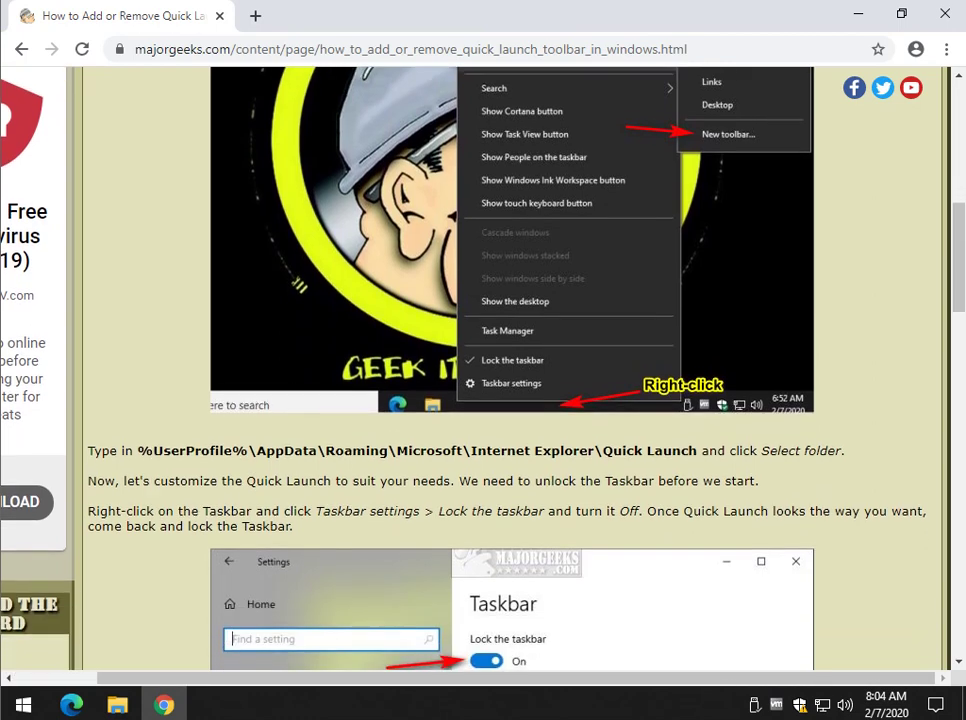
left_click_drag(138, 450, 697, 450)
right_click(470, 447)
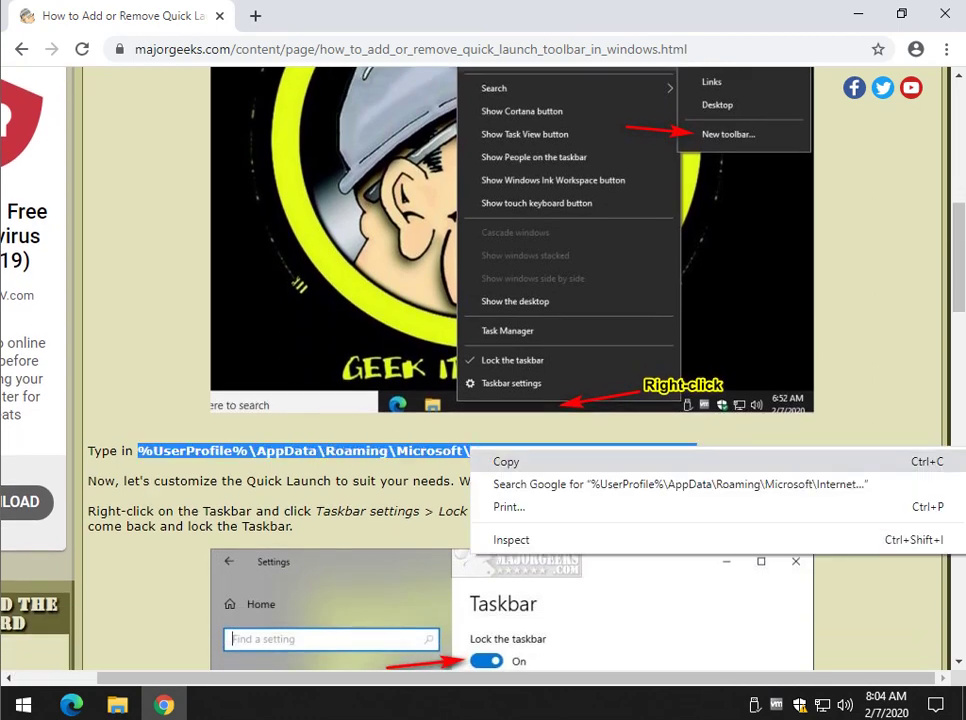
left_click(505, 459)
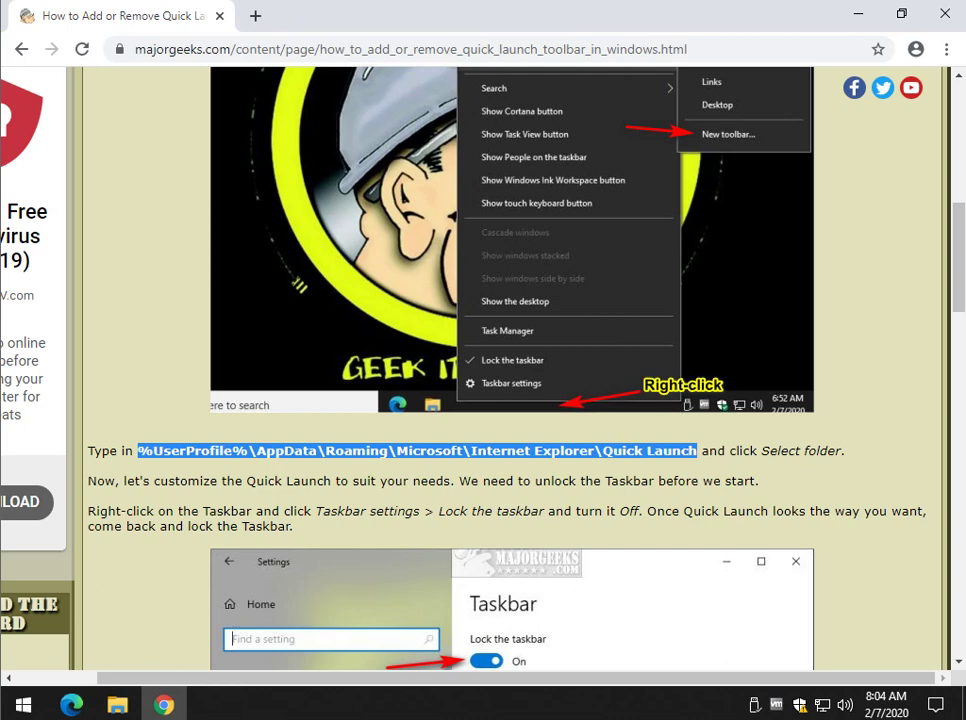
Create a new taskbar toolbar from the folder %UserProfile%\AppData\Roaming\Microsoft\Internet Explorer\Quick Launch.
right_click(583, 702)
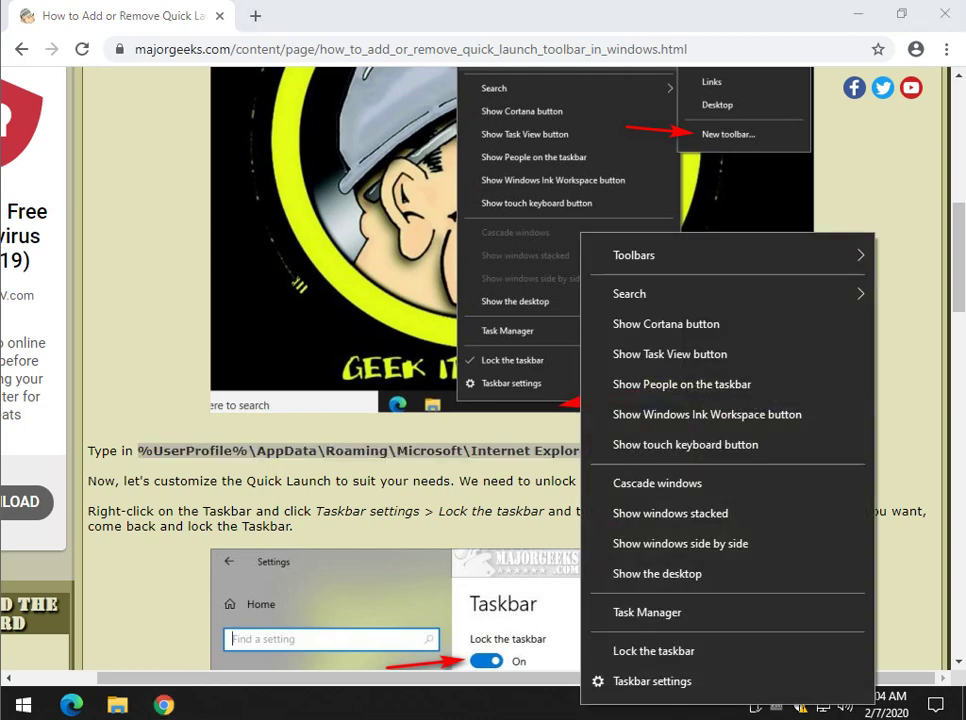
mouse_move(633, 255)
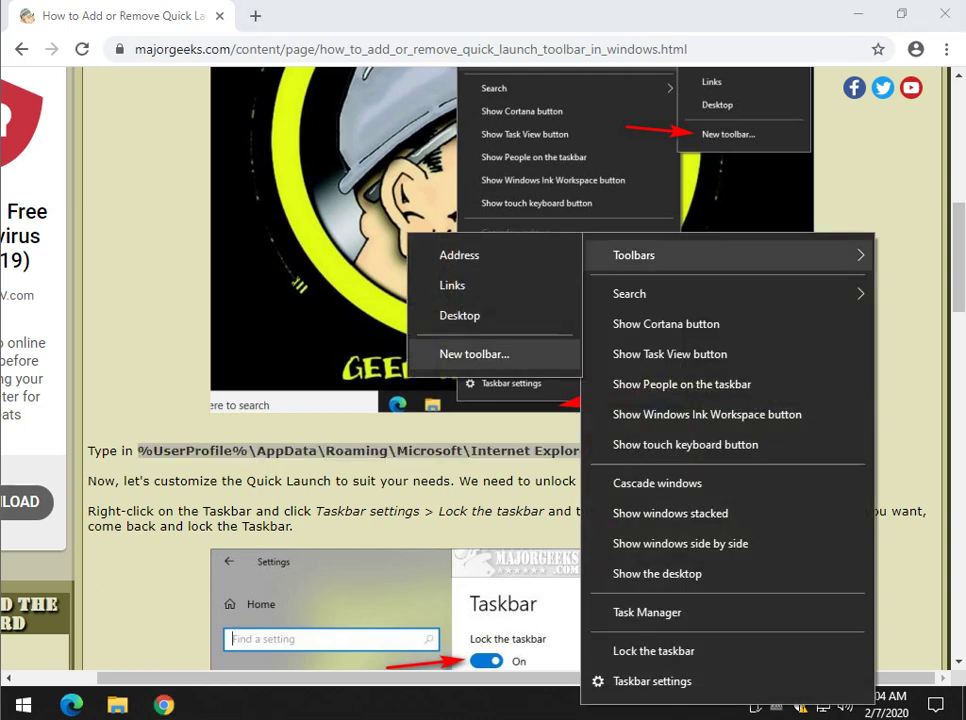
left_click(500, 349)
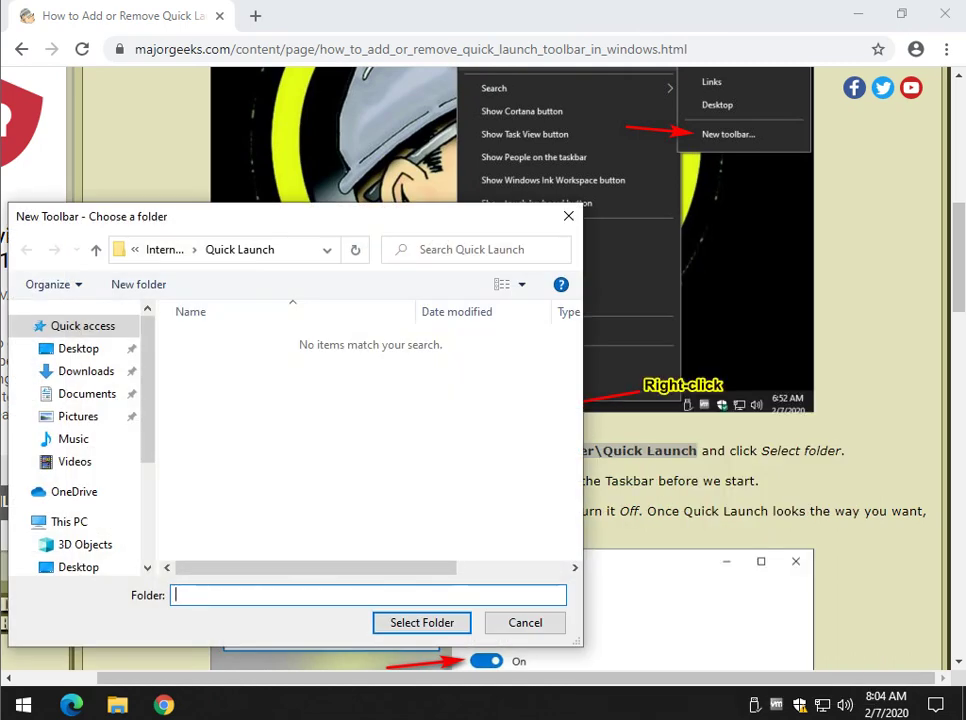
key("ctrl+v")
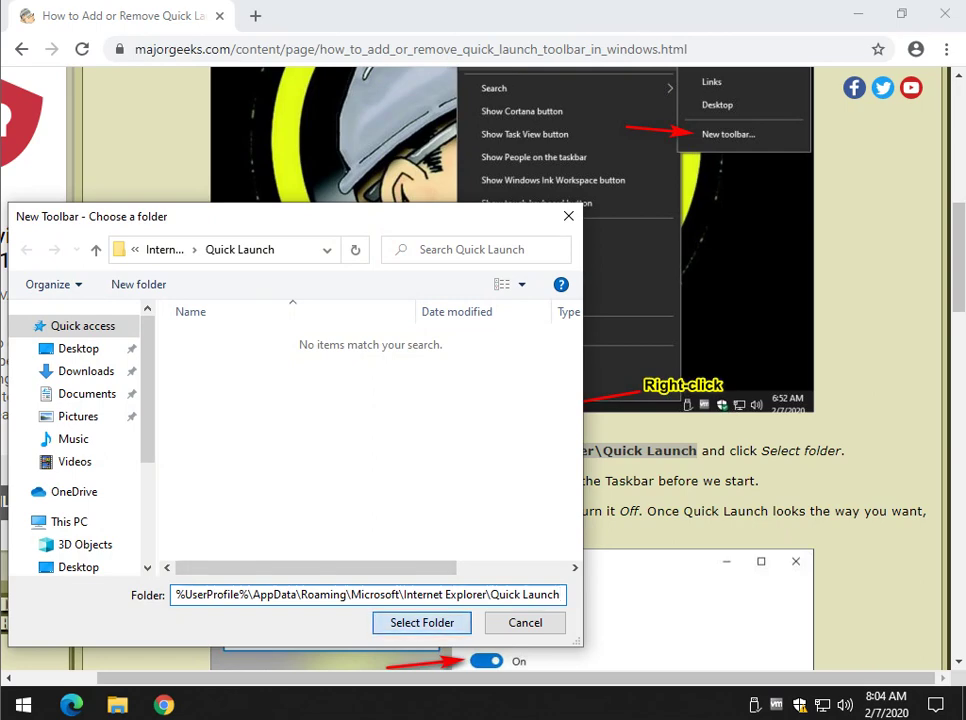
key("Return")
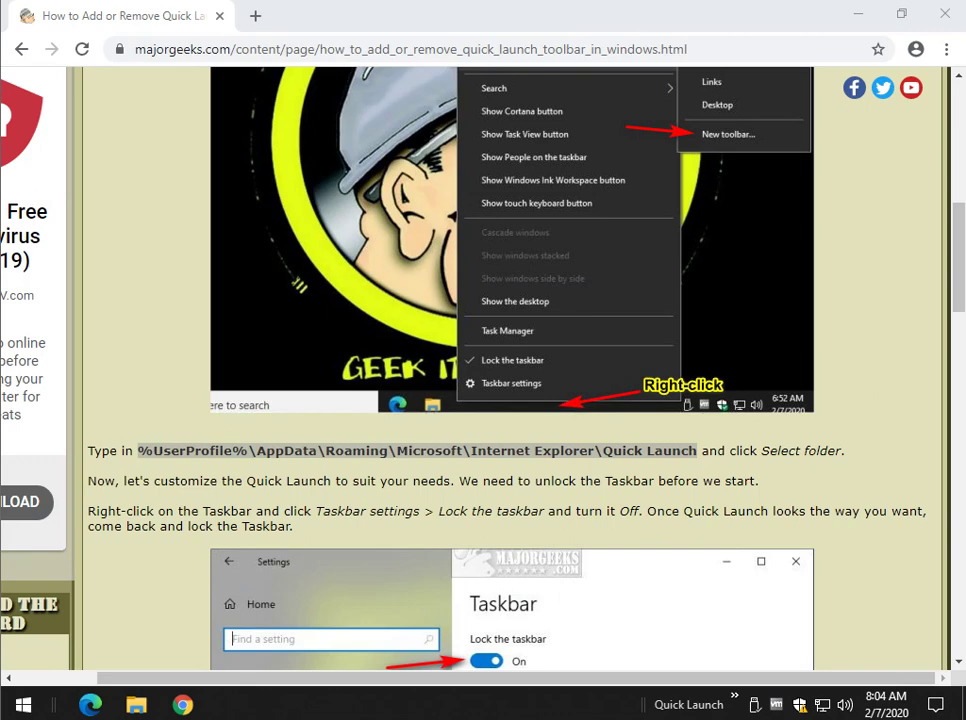
Return to the article's section on customizing Quick Launch, and lock and unlock the taskbar.
key("alt+Tab")
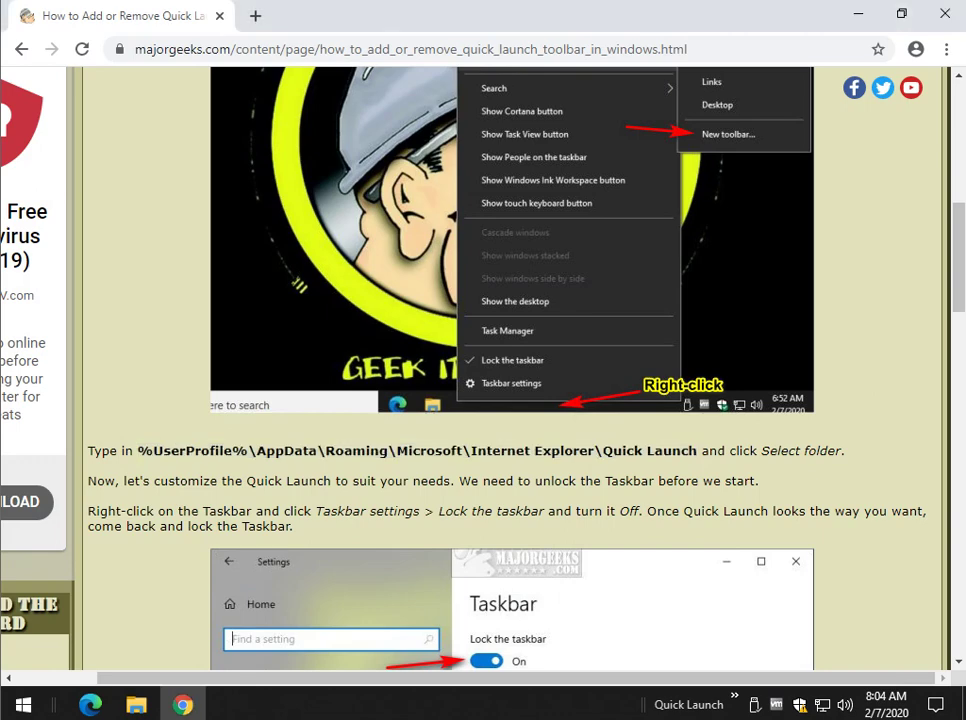
scroll(483, 370, "down", 5)
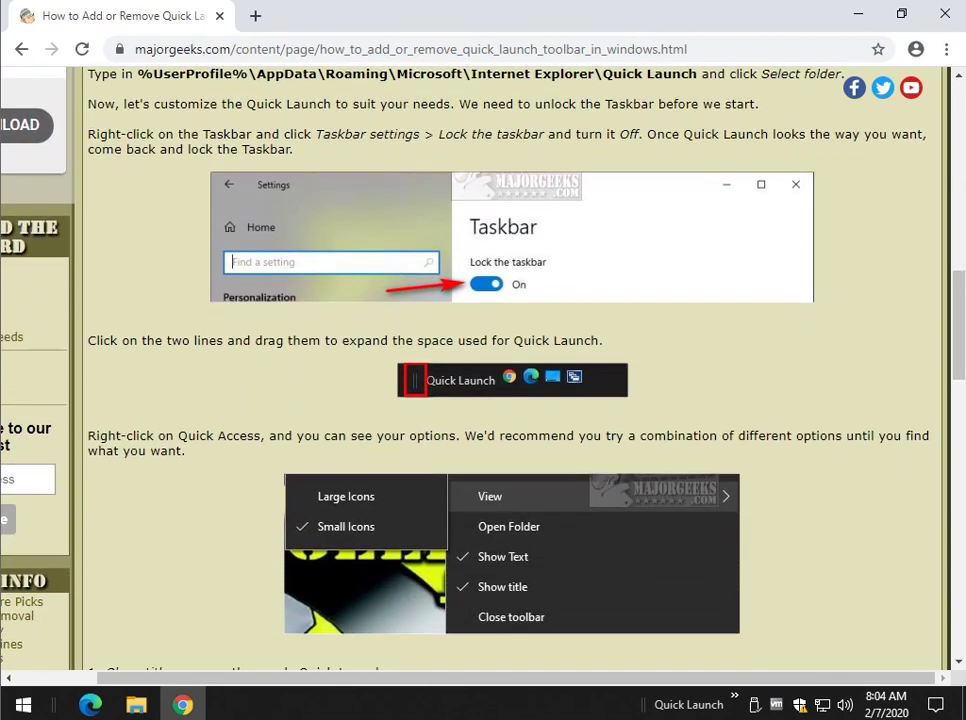
right_click(500, 704)
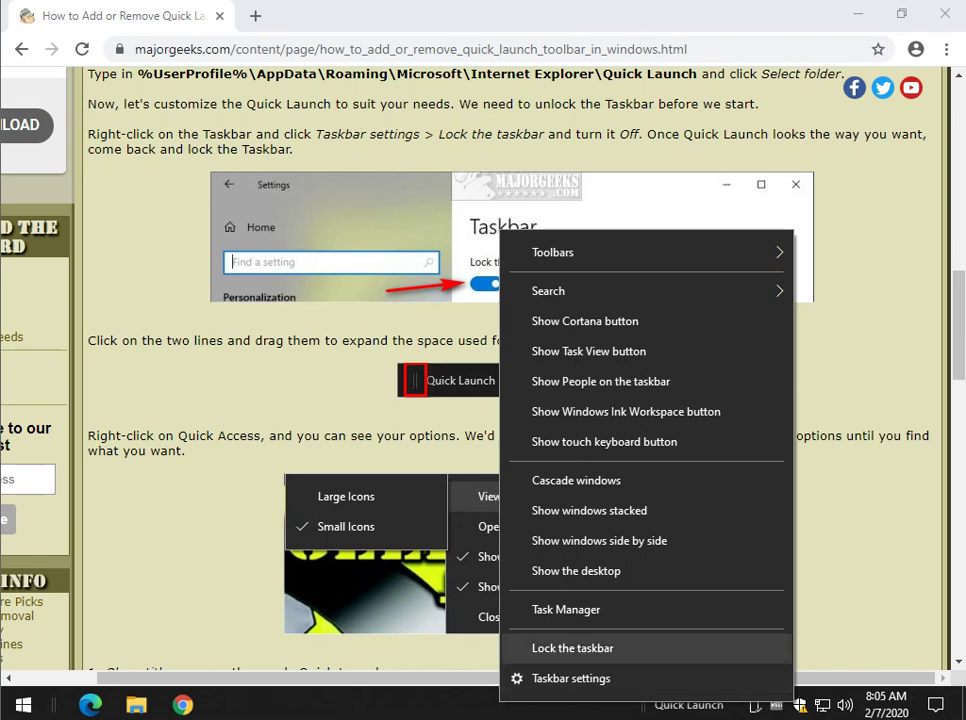
left_click(572, 648)
right_click(484, 704)
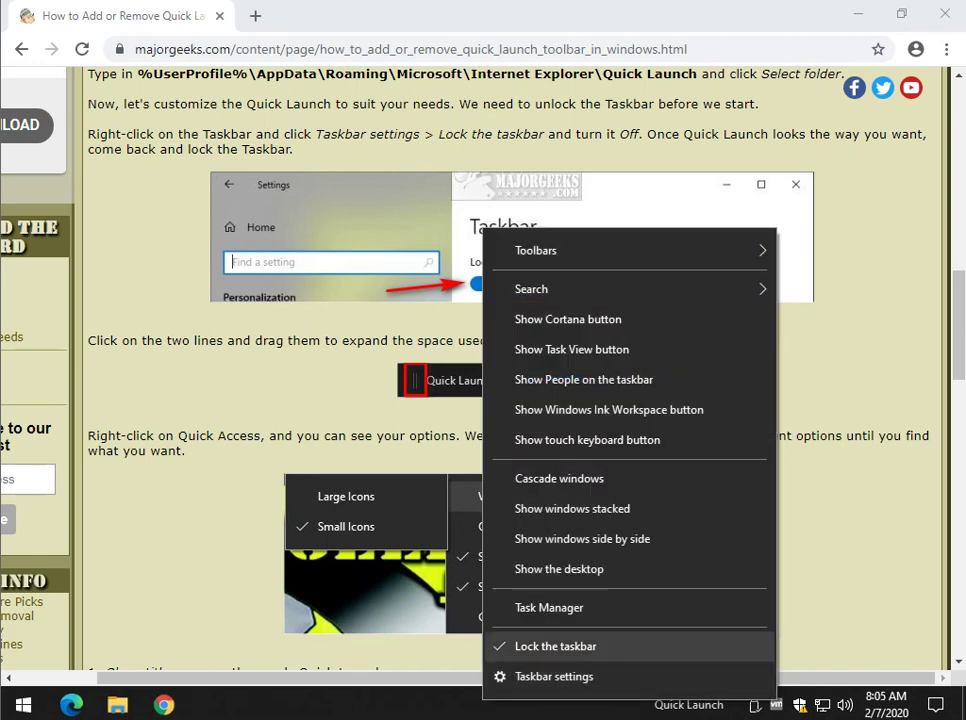
left_click(556, 646)
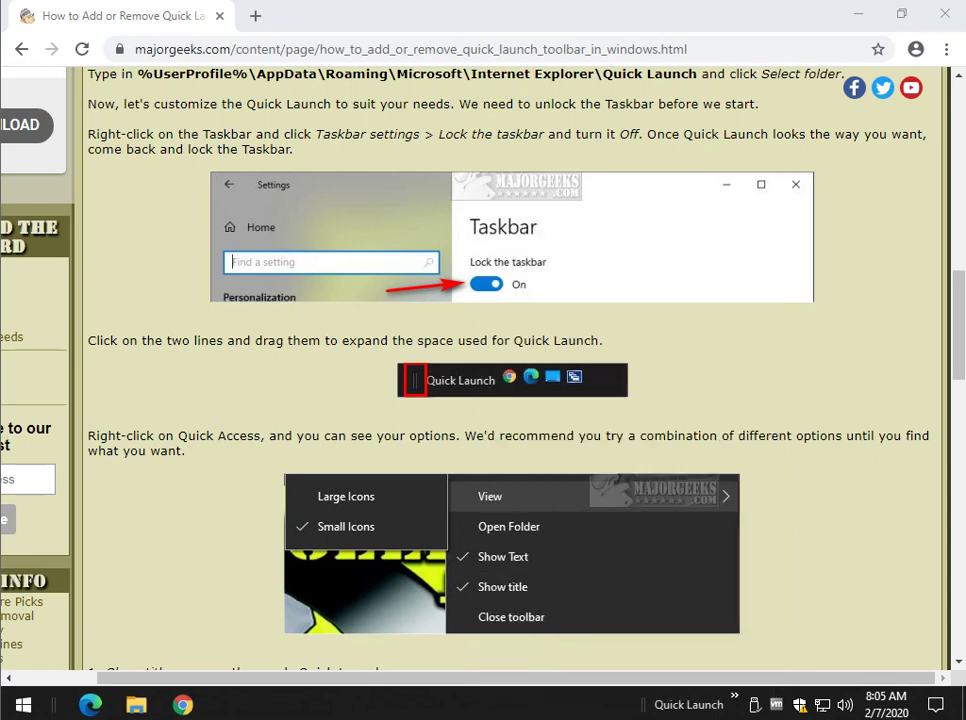
Widen the Quick Launch toolbar so it starts just after the pinned taskbar icons, and hide its icon text labels.
left_click_drag(645, 704, 611, 704)
left_click_drag(607, 704, 53, 704)
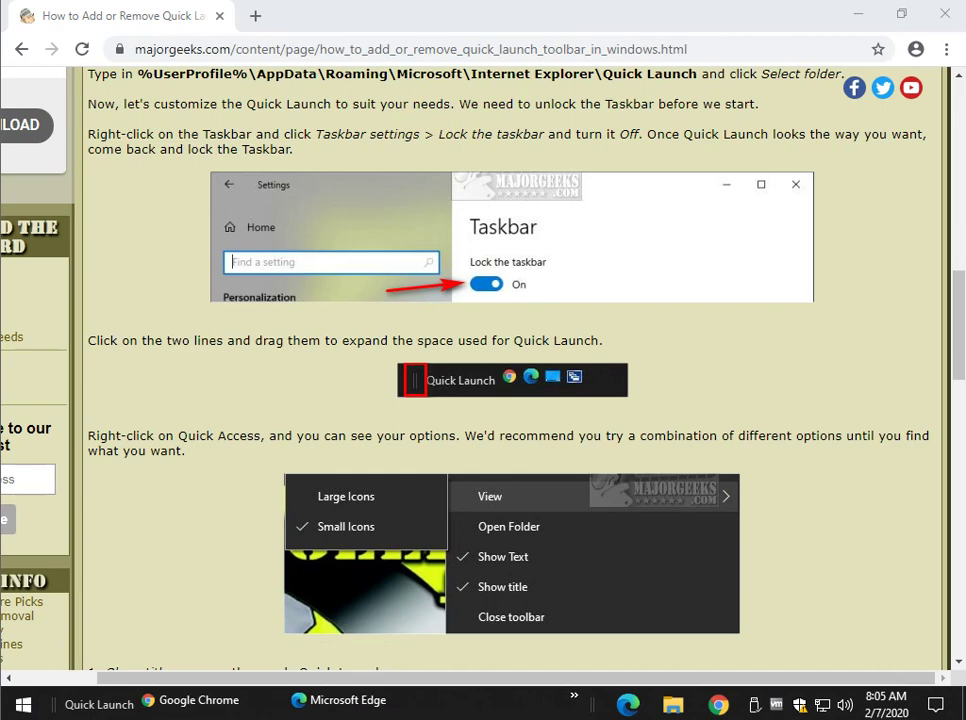
left_click_drag(55, 704, 272, 704)
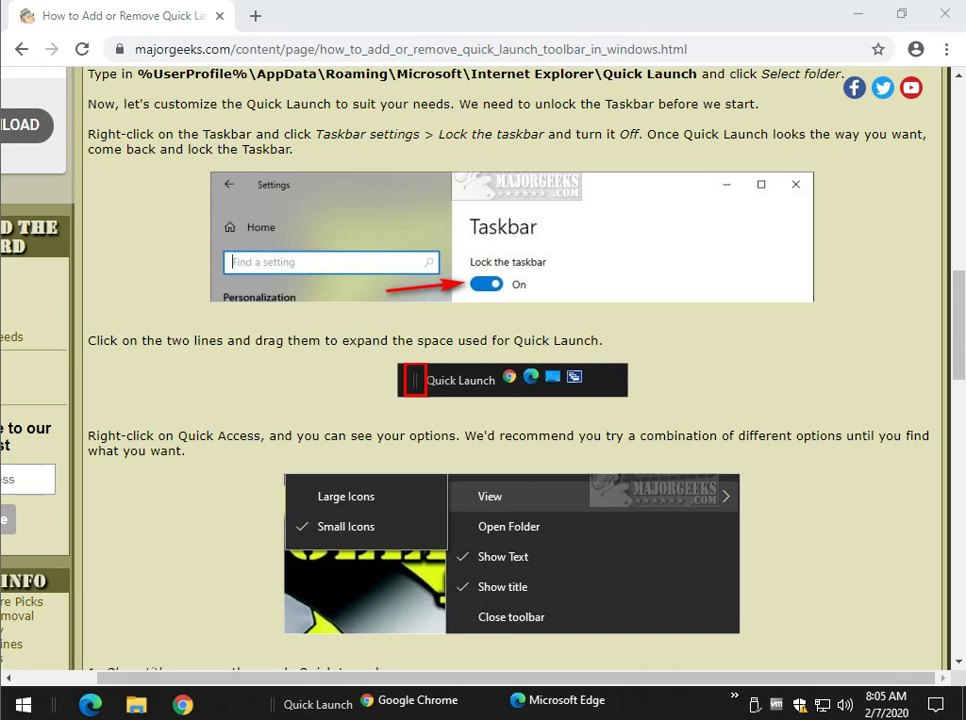
right_click(320, 704)
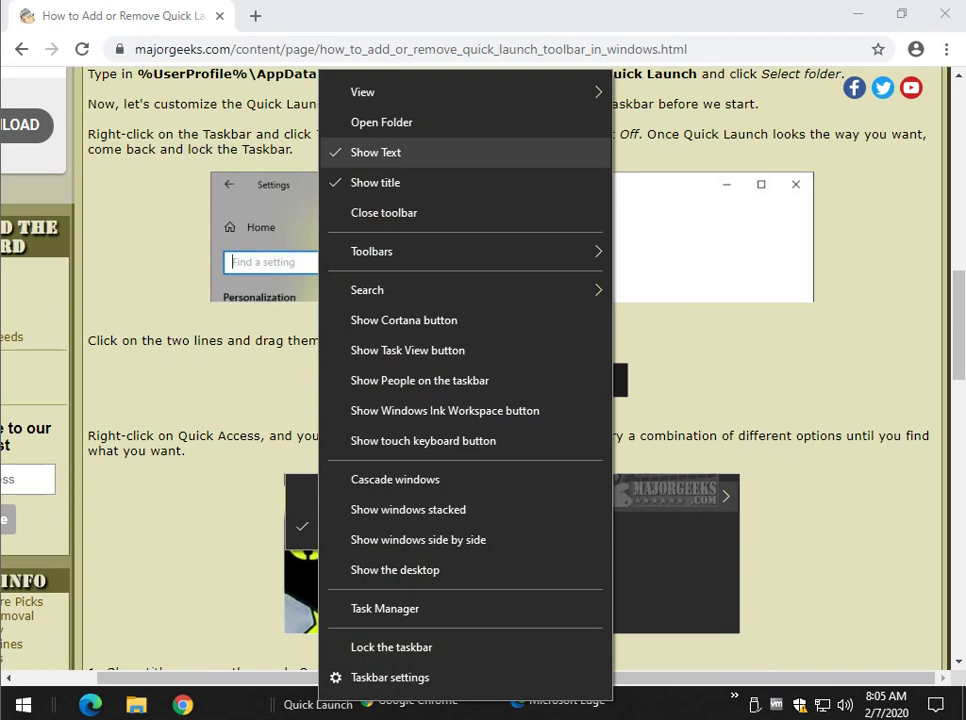
left_click(376, 152)
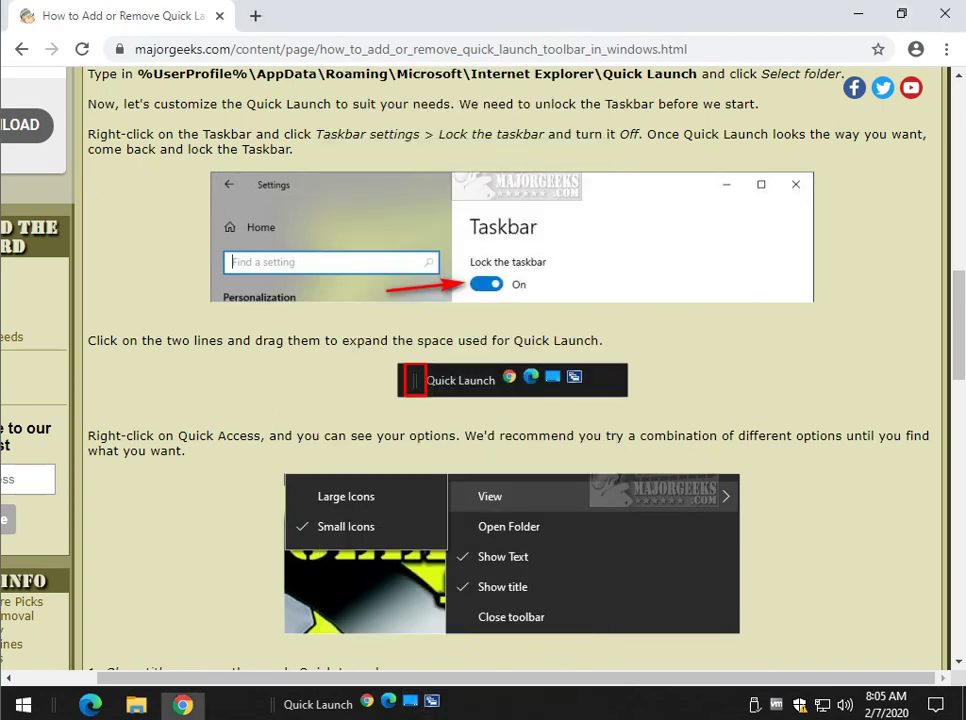
Add the Downloads folder from File Explorer and the desktop file Image1 to the Quick Launch toolbar, and return to the browser.
left_click(182, 704)
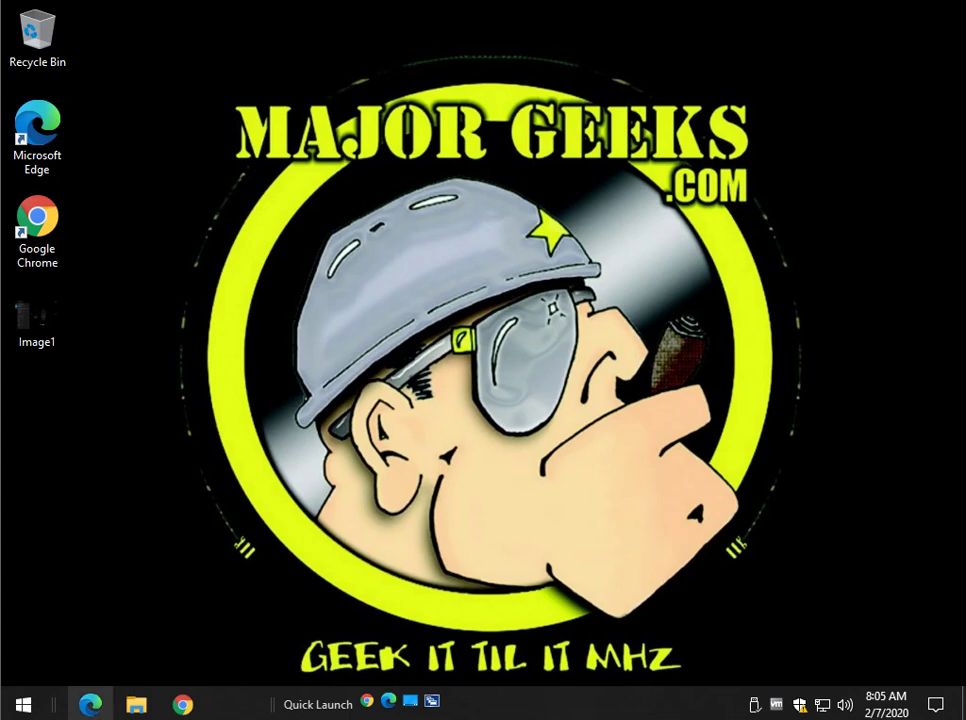
left_click(136, 704)
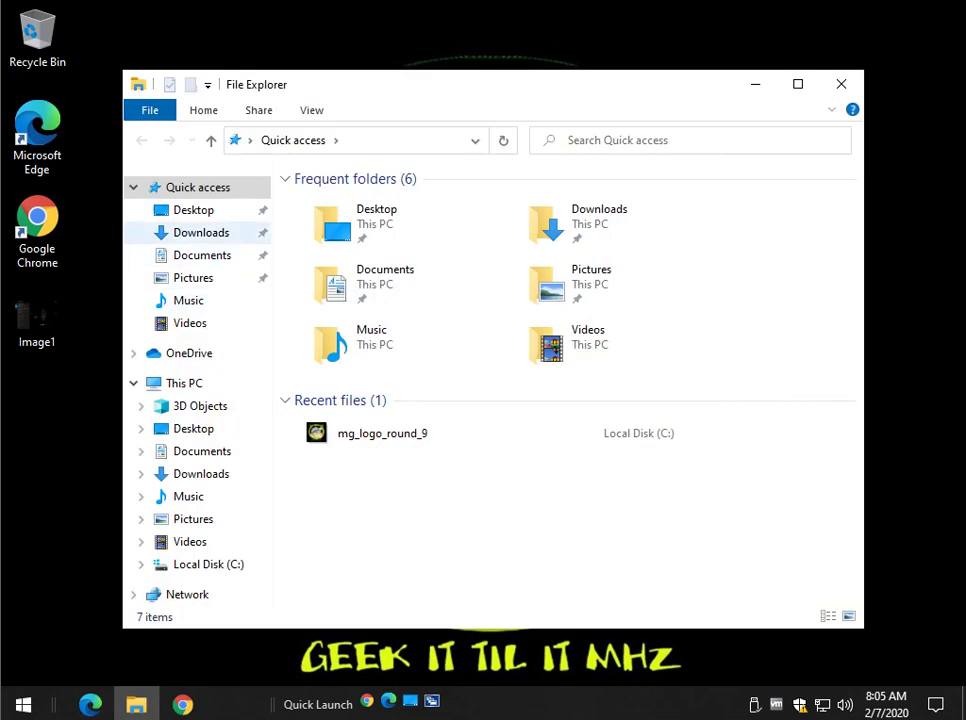
left_click(201, 232)
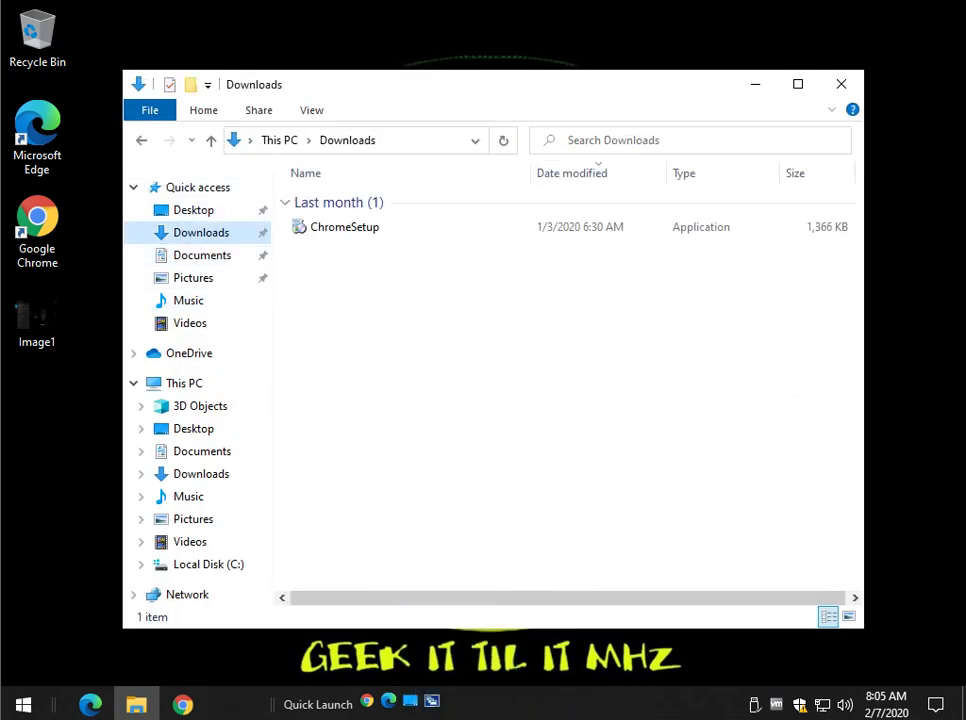
left_click_drag(201, 232, 450, 701)
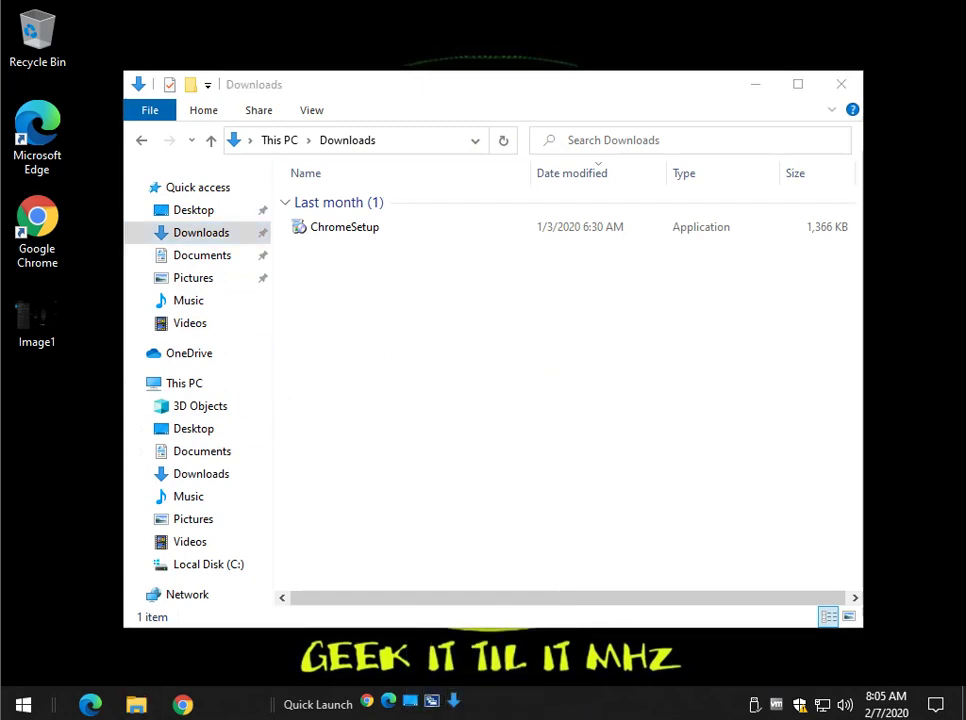
key("alt+F4")
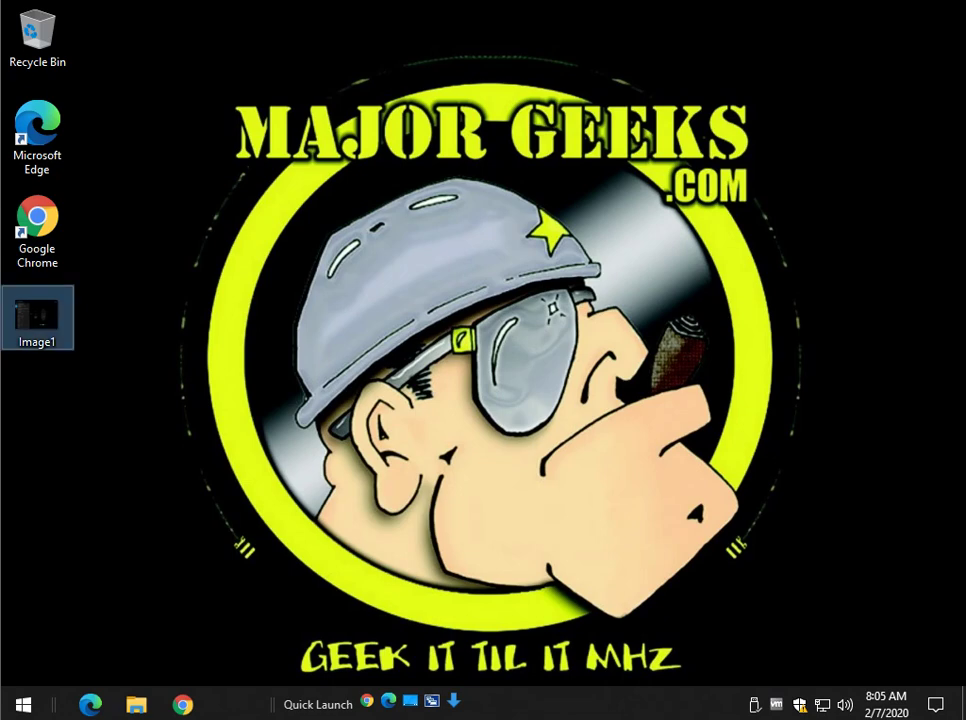
left_click_drag(37, 318, 476, 700)
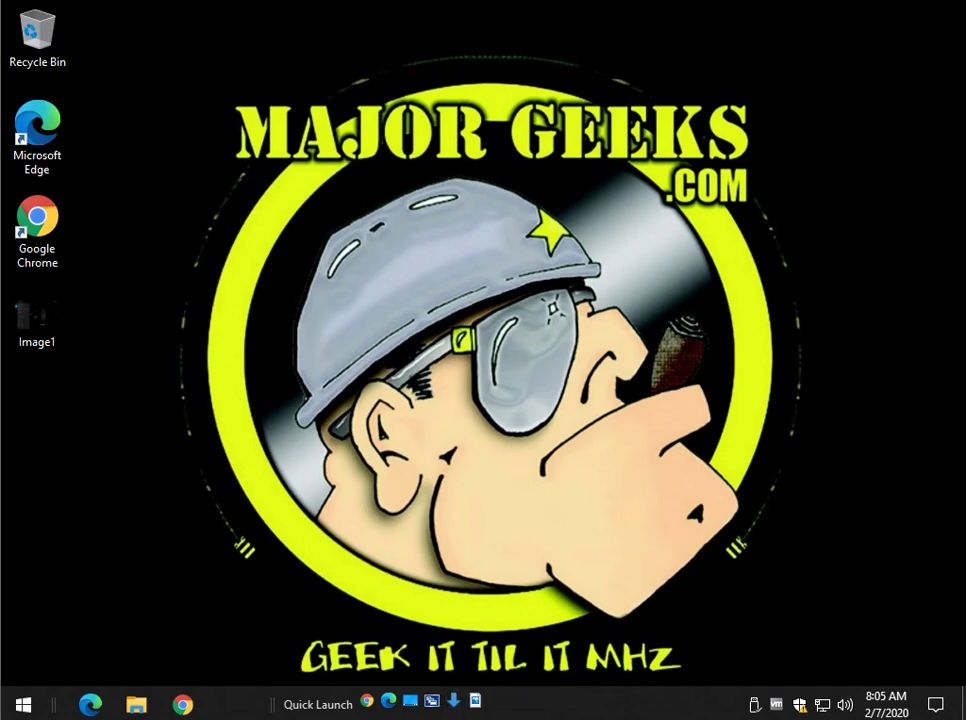
left_click(183, 704)
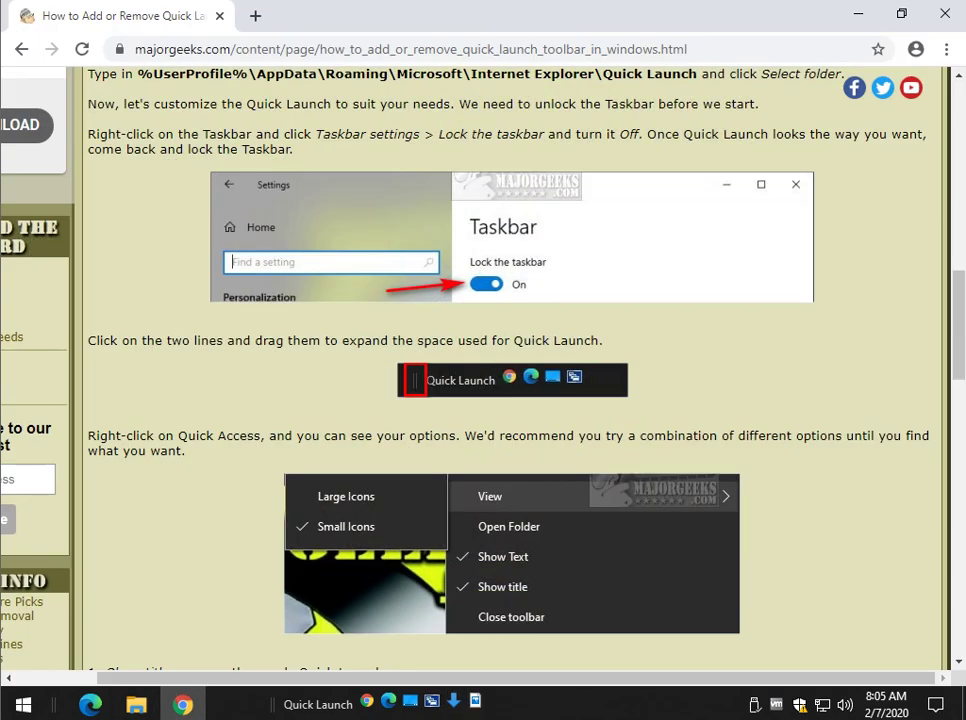
Hide the title of the Quick Launch toolbar on the taskbar.
right_click(552, 704)
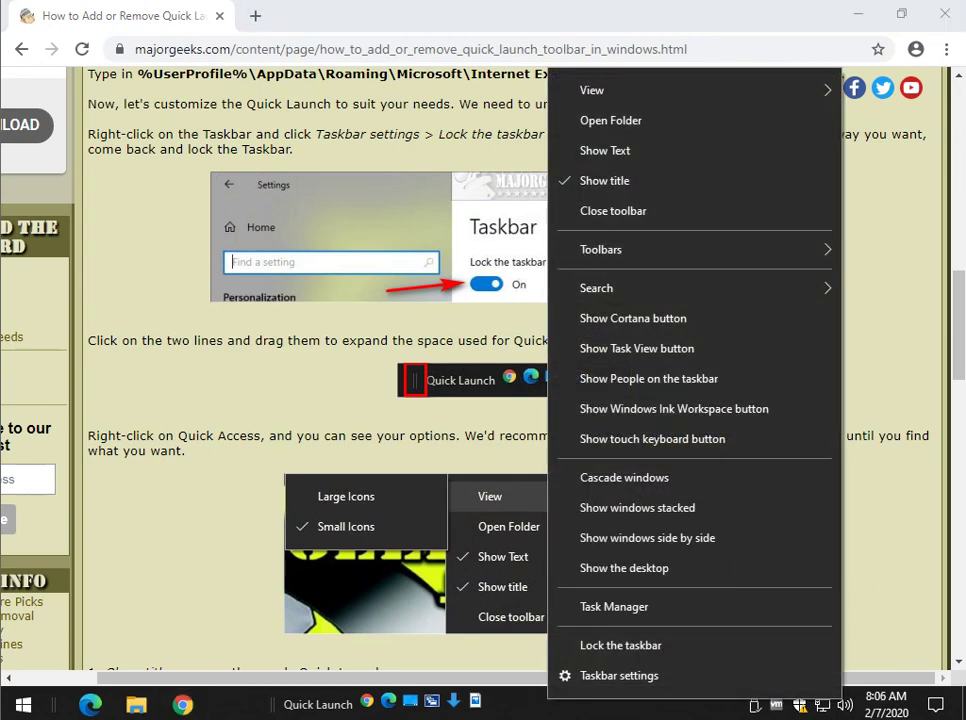
key("Escape")
right_click(312, 704)
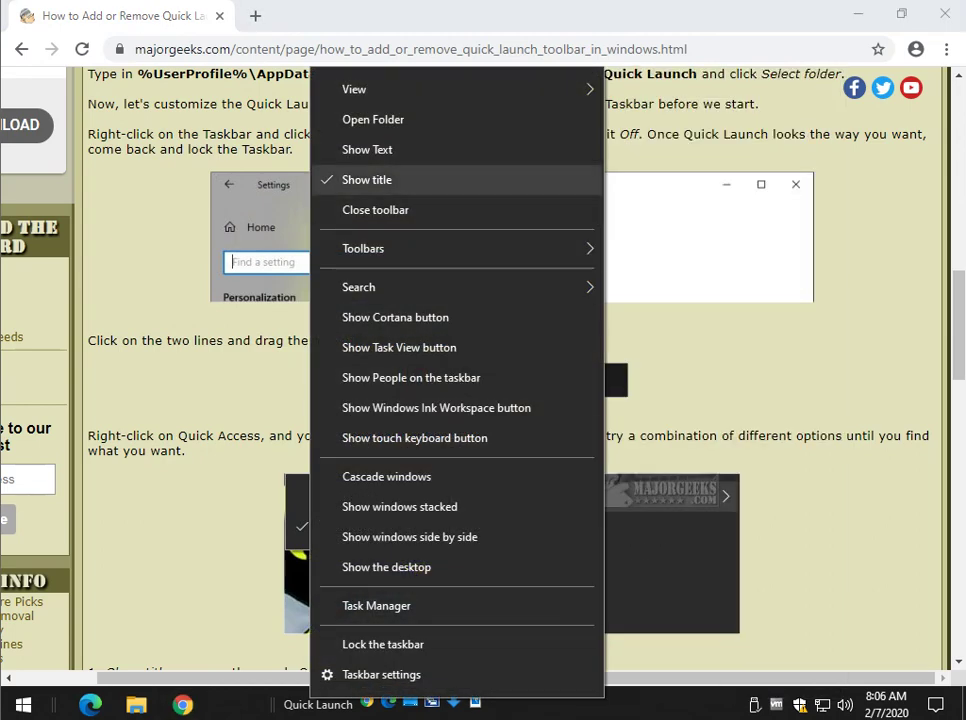
left_click(367, 179)
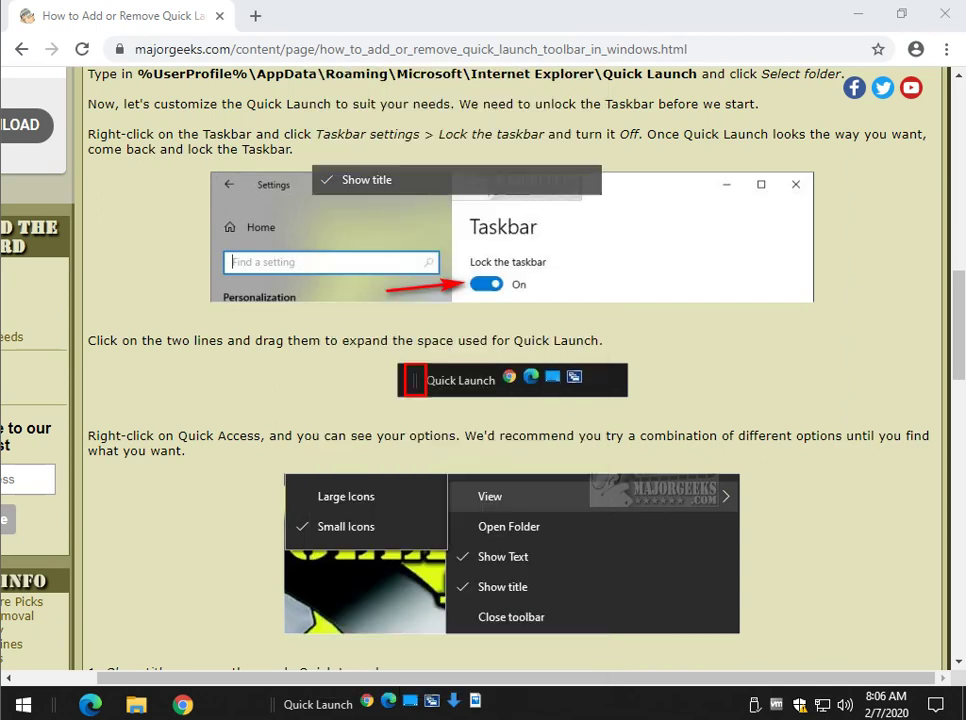
Switch the Quick Launch toolbar's view to Large Icons.
right_click(285, 704)
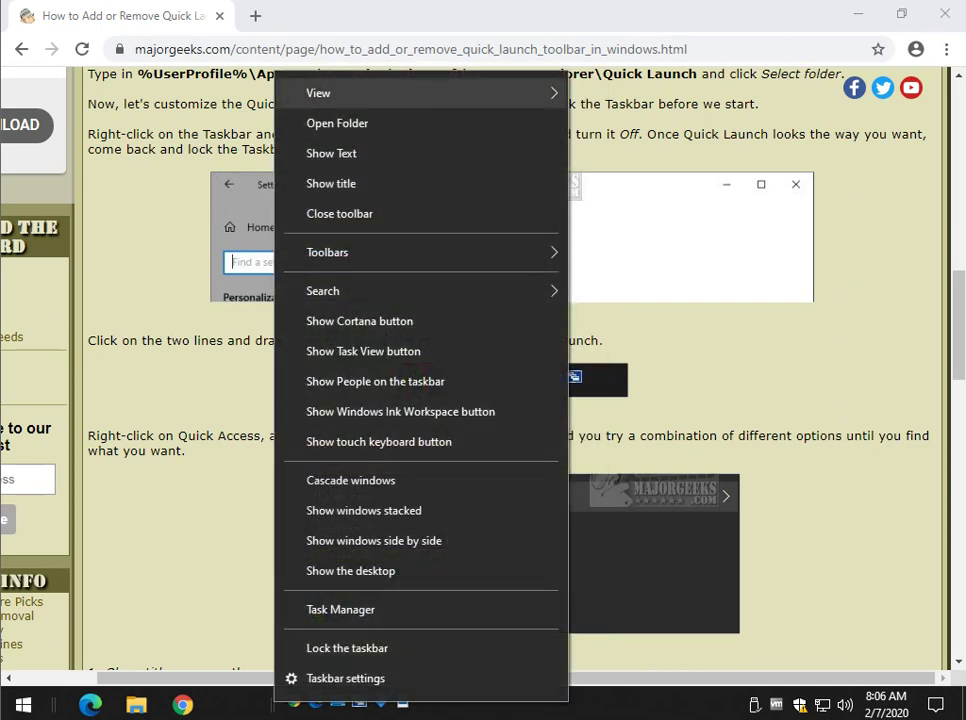
mouse_move(330, 93)
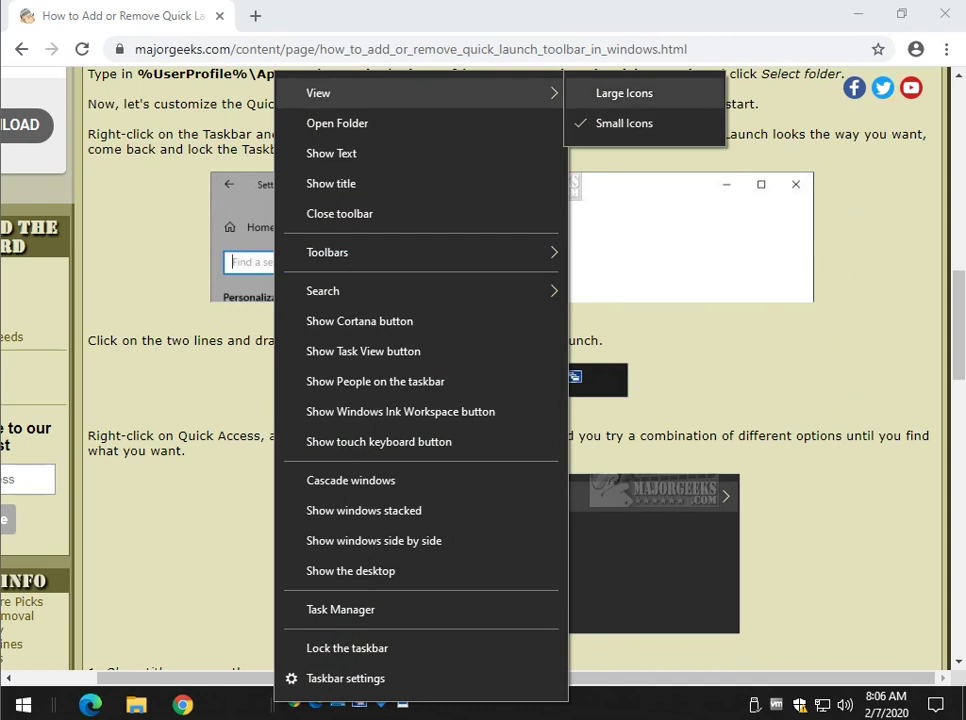
left_click(624, 93)
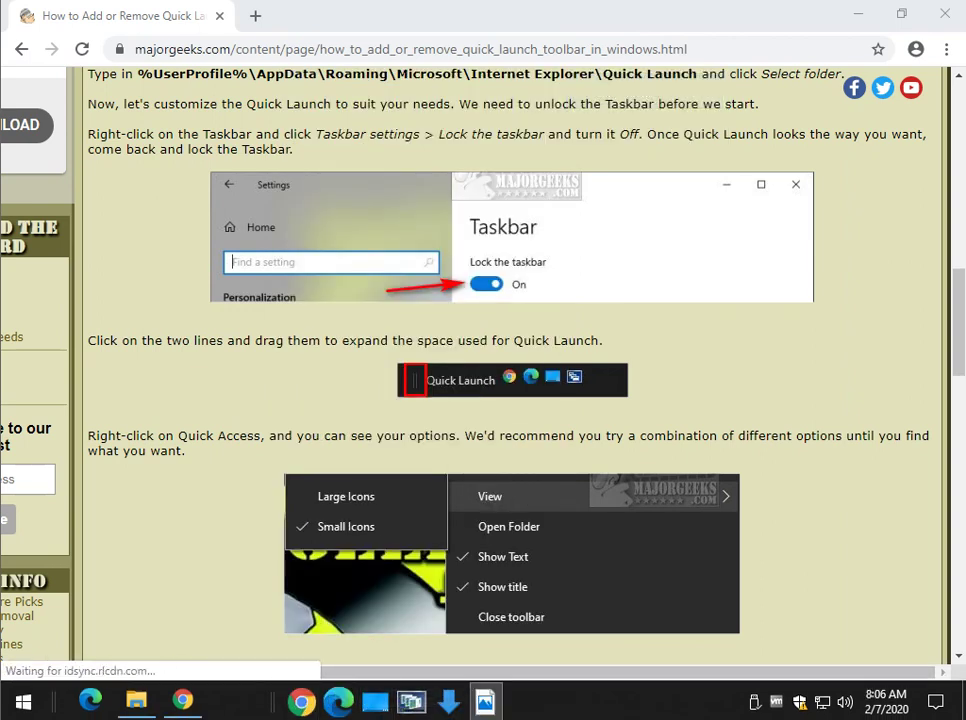
right_click(510, 700)
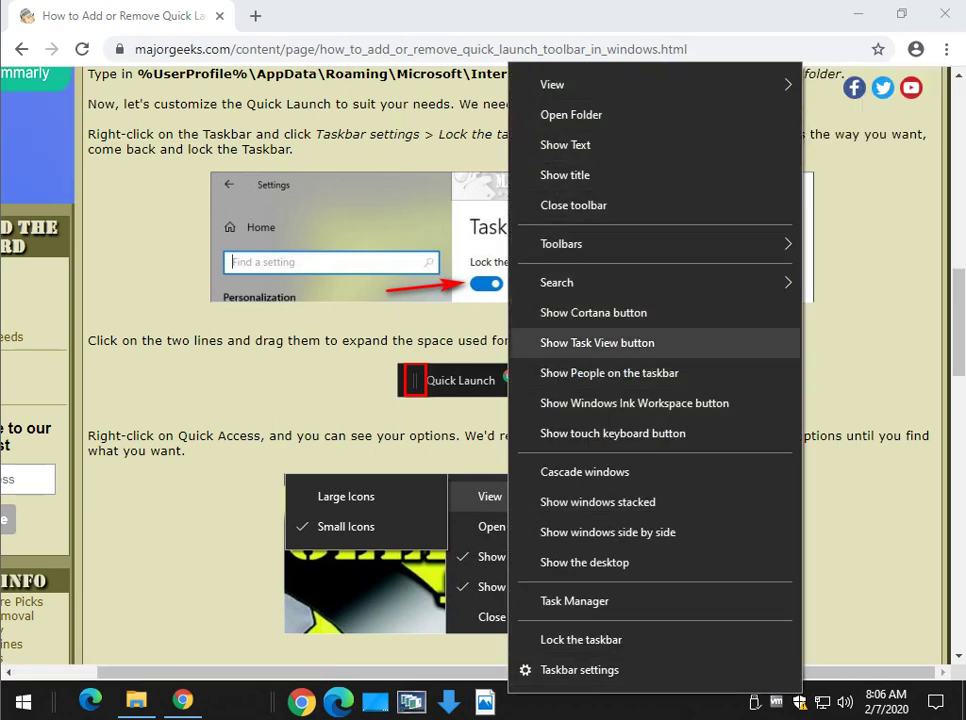
mouse_move(600, 84)
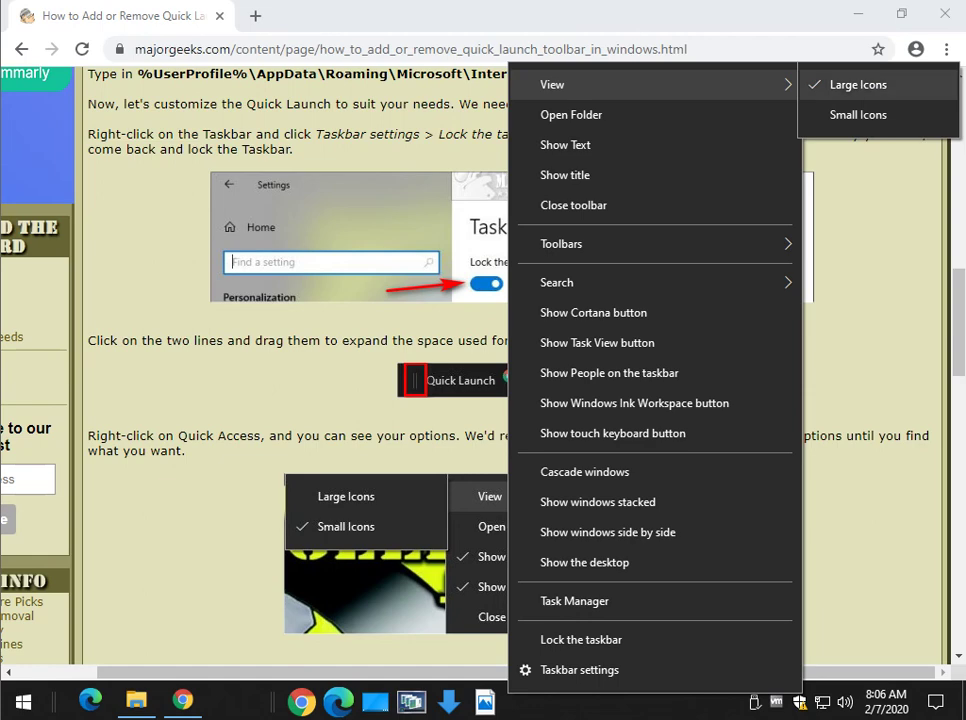
key("Escape")
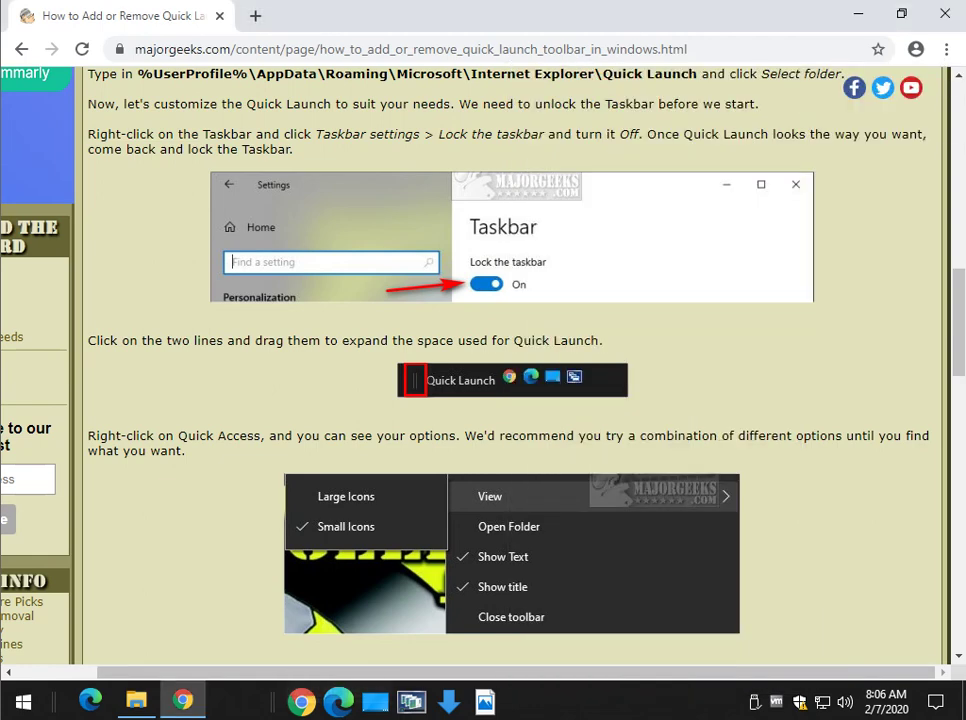
Turn the title of the Quick Launch toolbar back on in the taskbar.
right_click(273, 700)
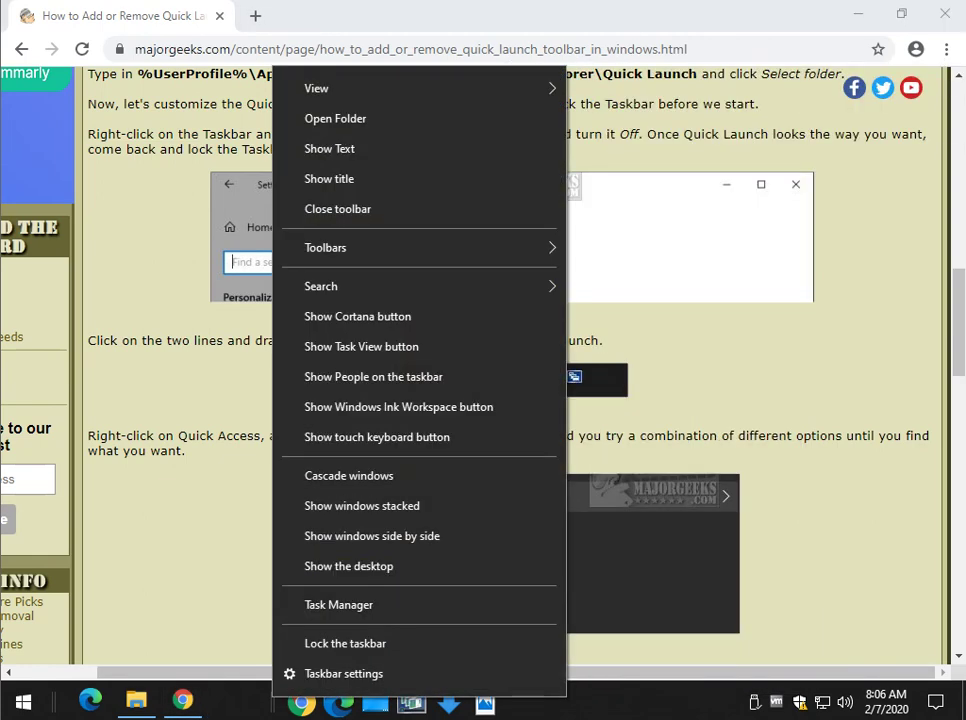
key("Escape")
right_click(273, 700)
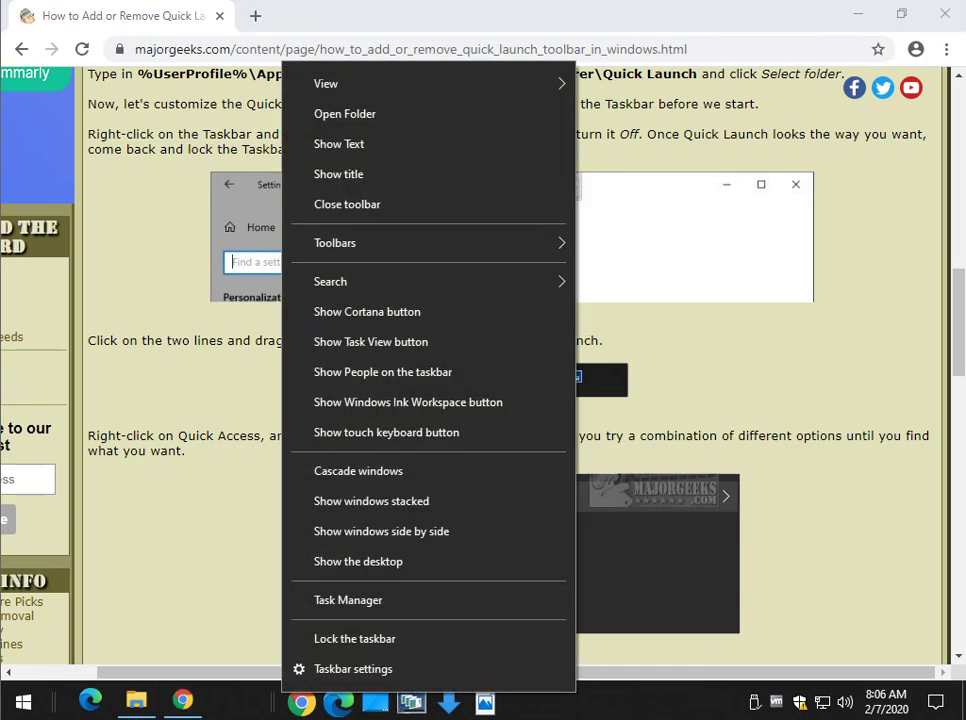
key("Escape")
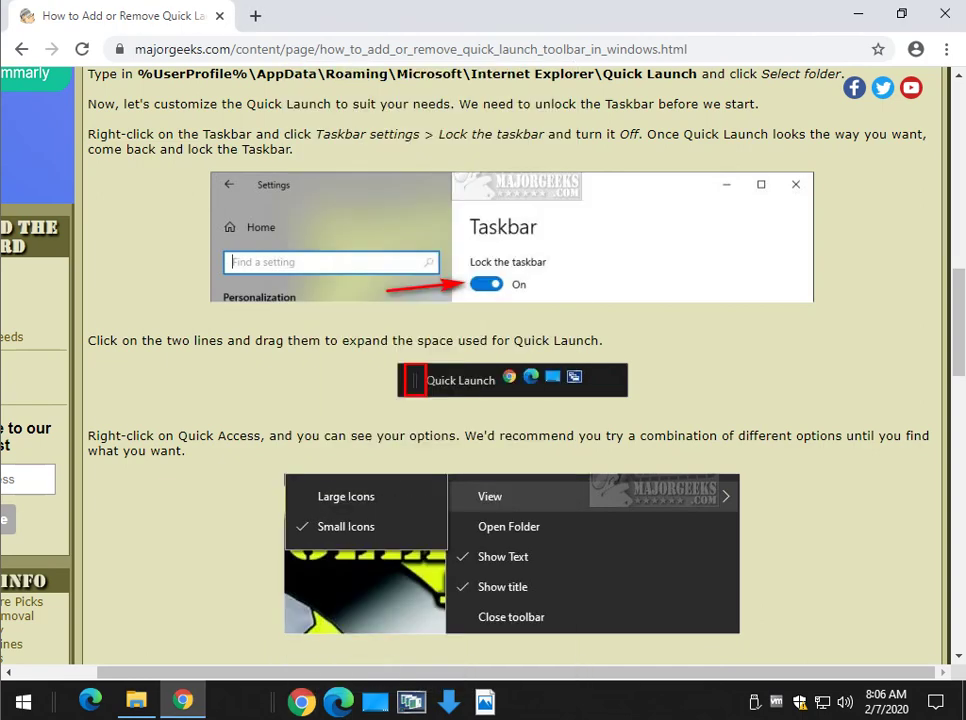
right_click(281, 700)
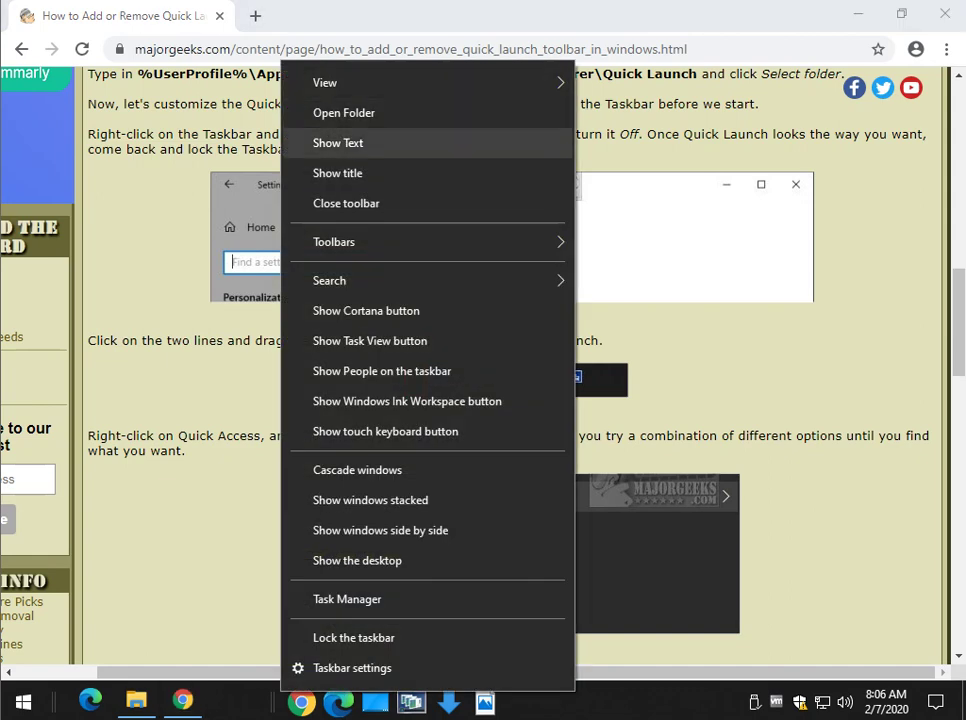
left_click(338, 173)
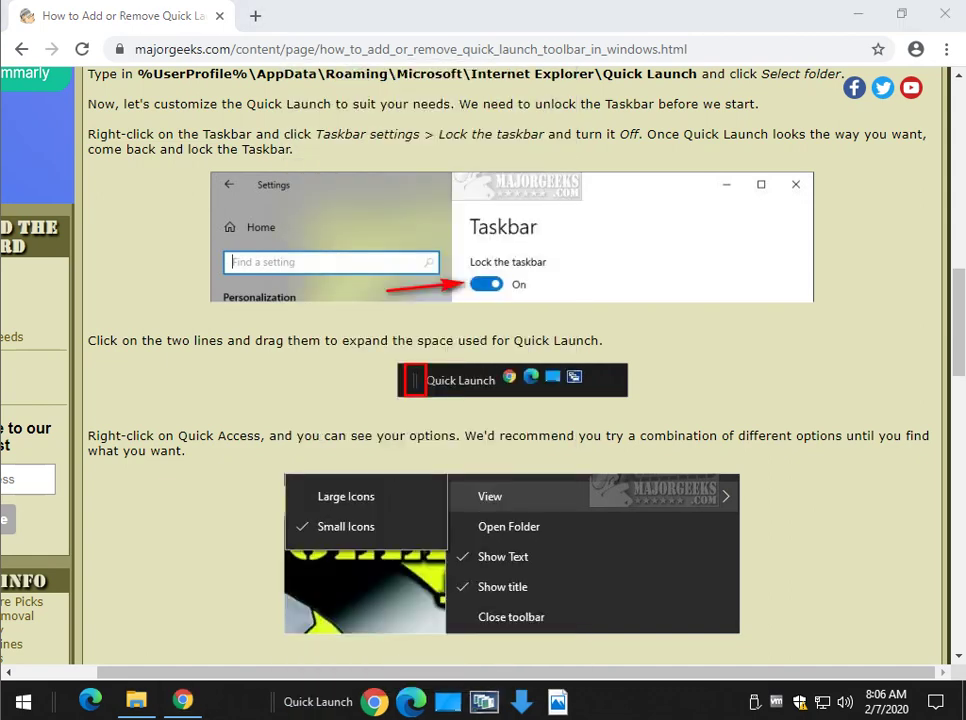
right_click(276, 700)
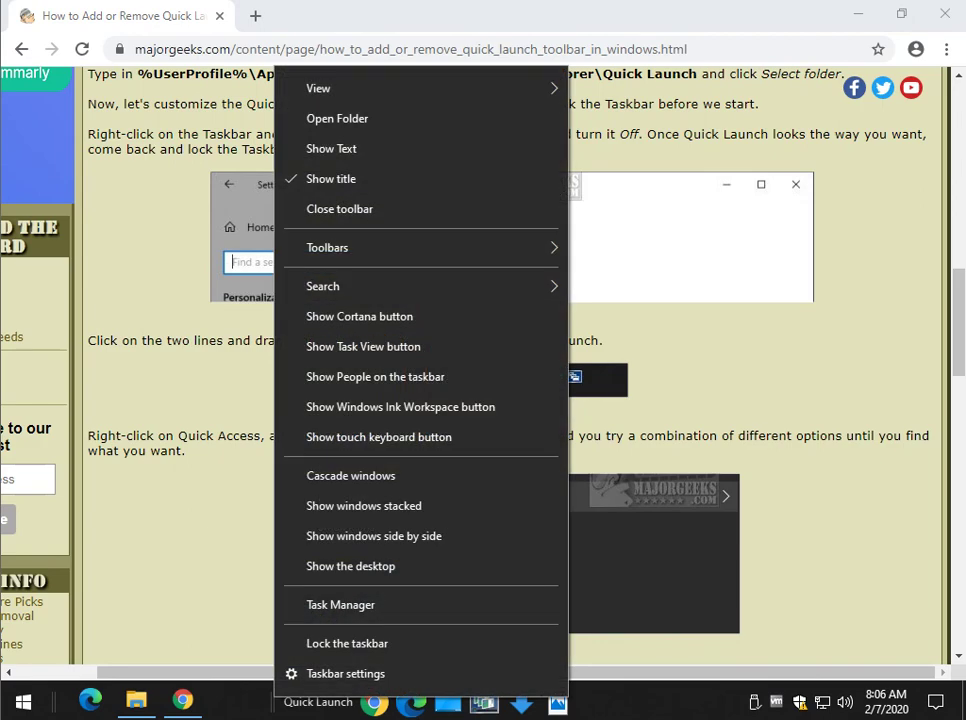
key("Escape")
Remove the Quick Launch toolbar from the taskbar by disabling it among the taskbar's toolbars.
scroll(510, 370, "down", 2)
scroll(510, 370, "down", 3)
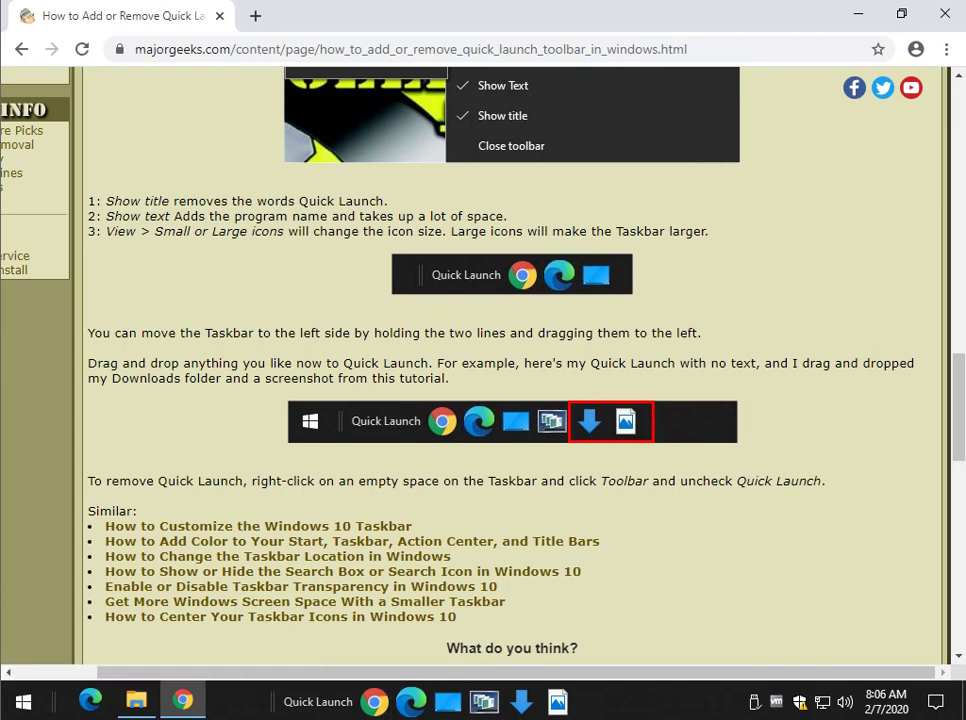
right_click(330, 701)
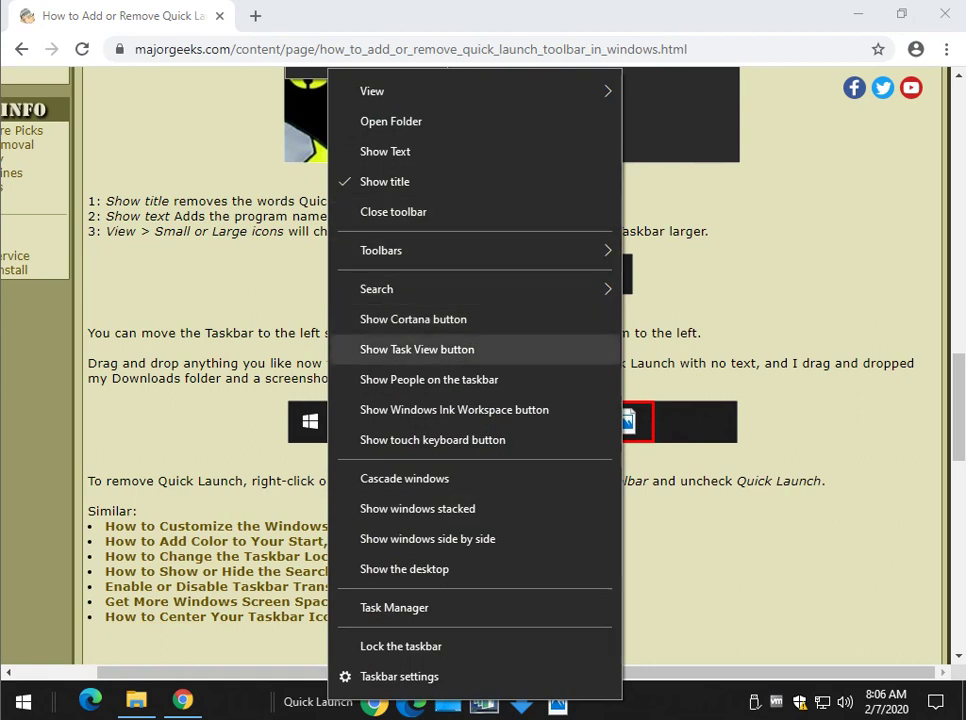
mouse_move(450, 250)
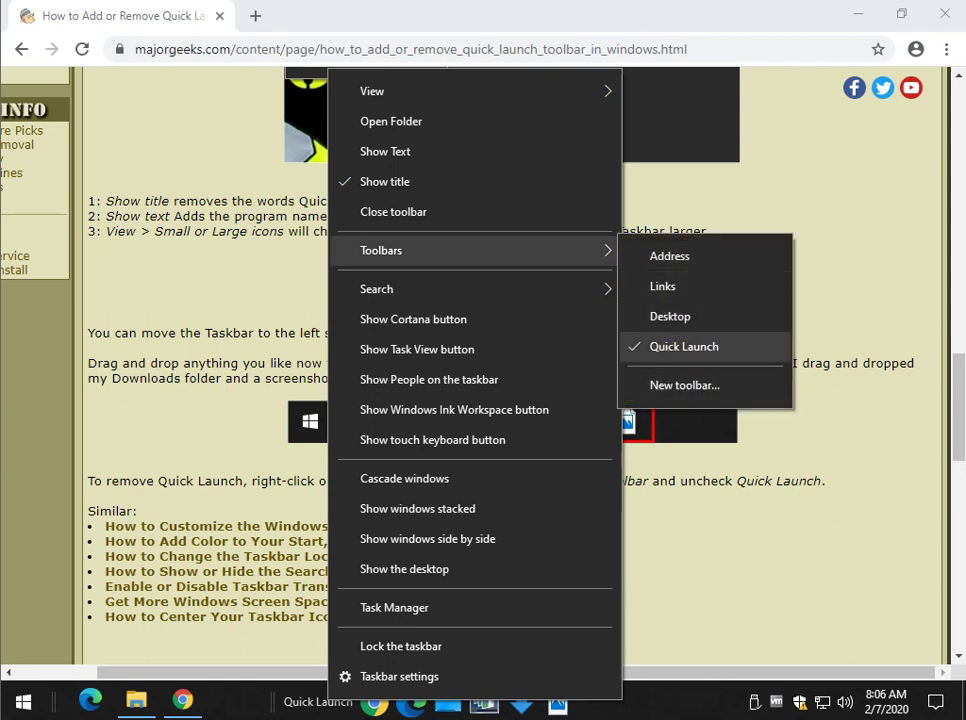
left_click(684, 346)
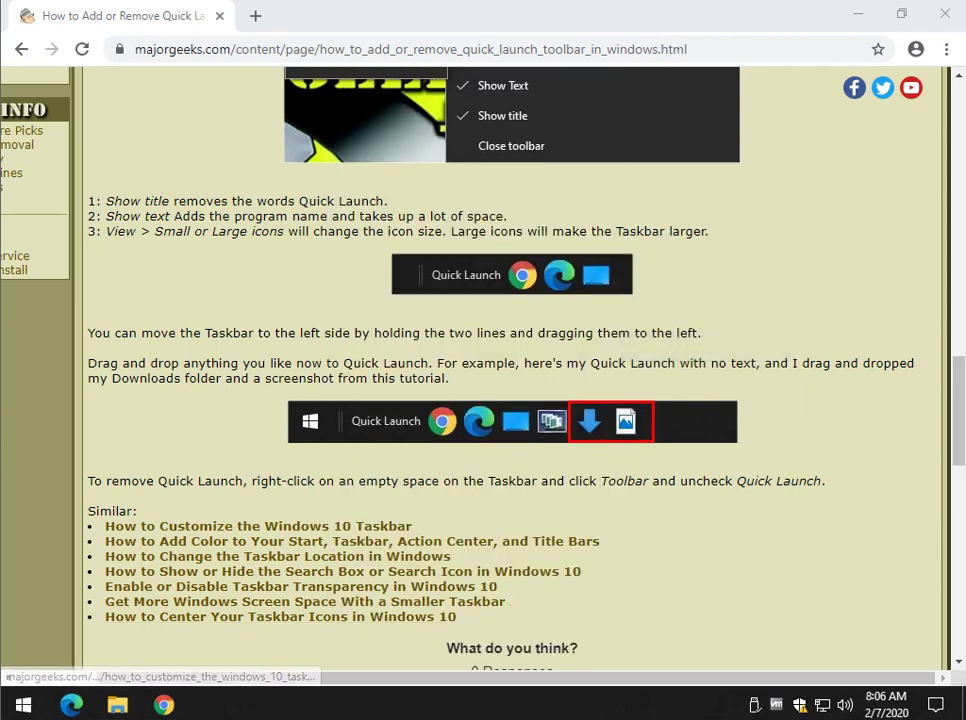
scroll(300, 447, "down", 1)
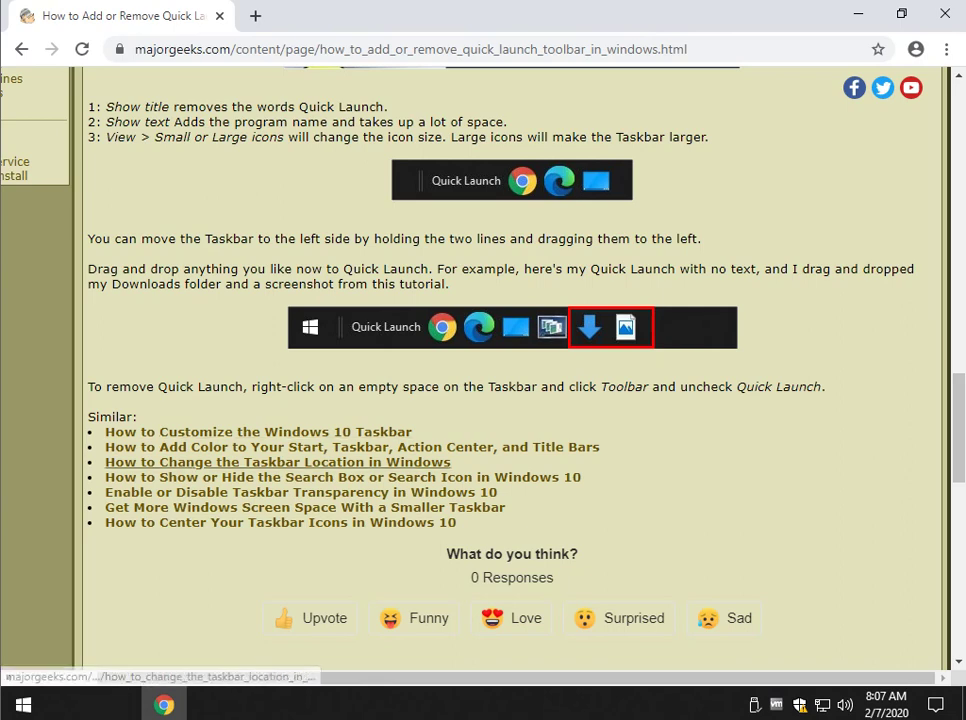
left_click_drag(431, 704, 453, 686)
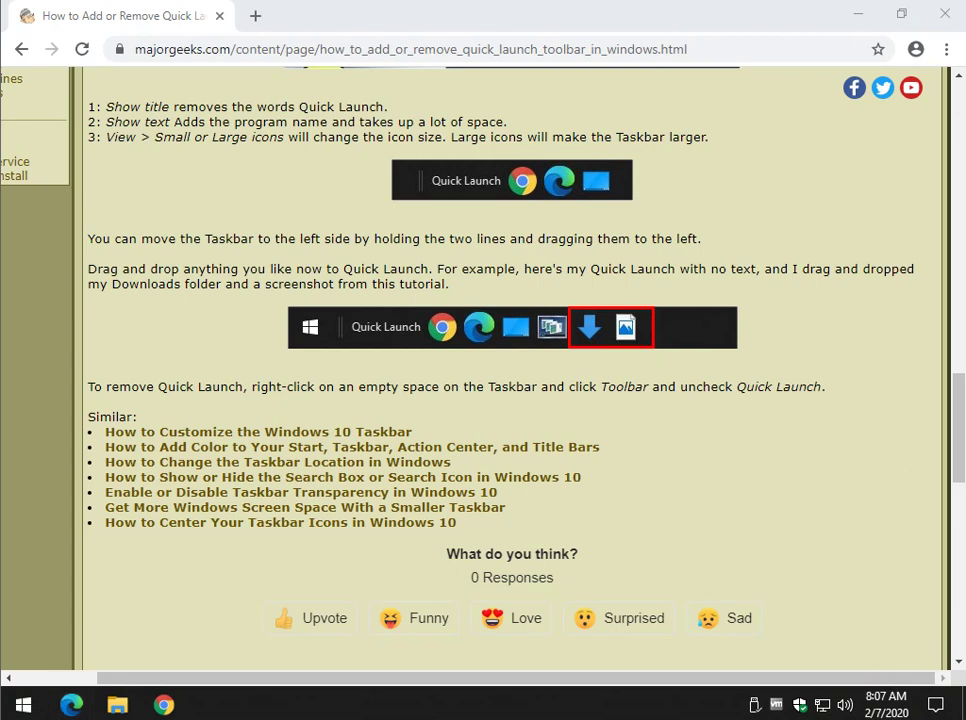
right_click(207, 703)
key("Escape")
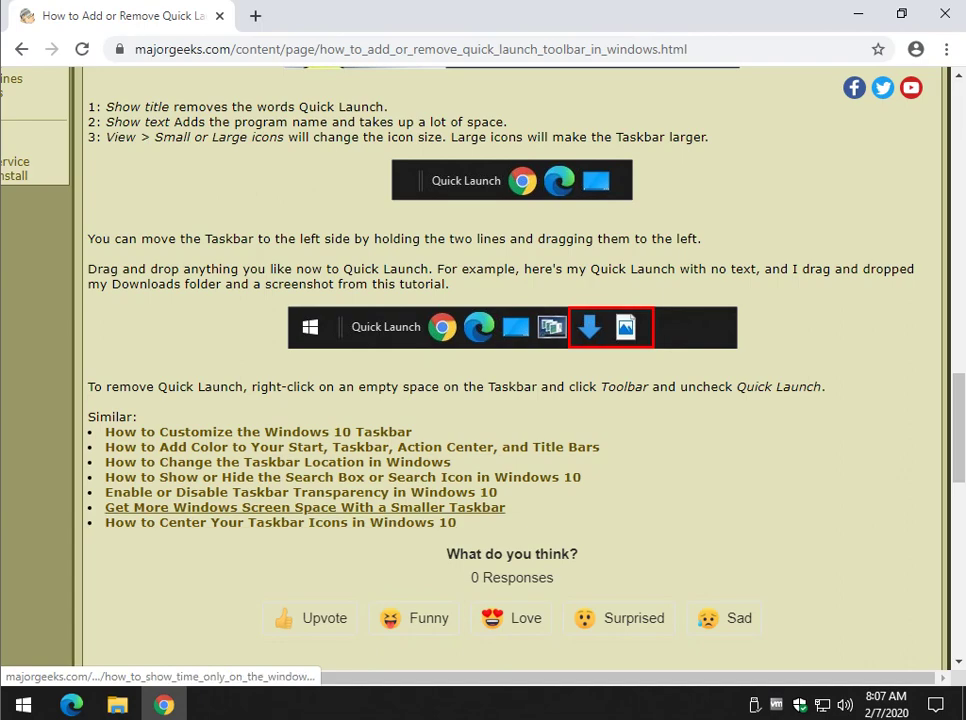
scroll(280, 522, "up", 8)
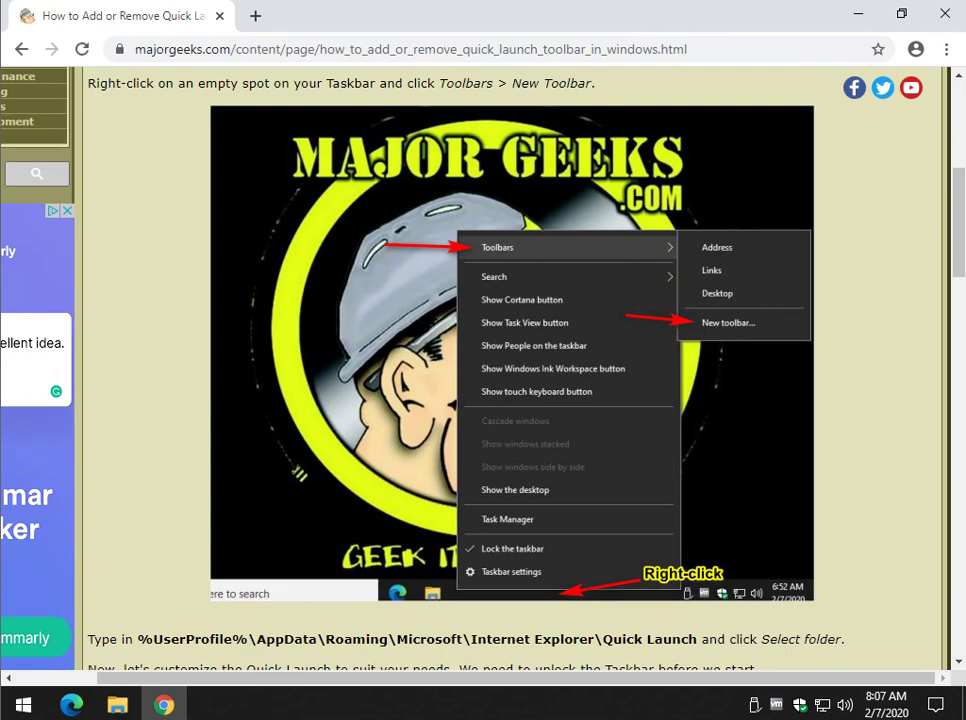
scroll(480, 370, "up", 4)
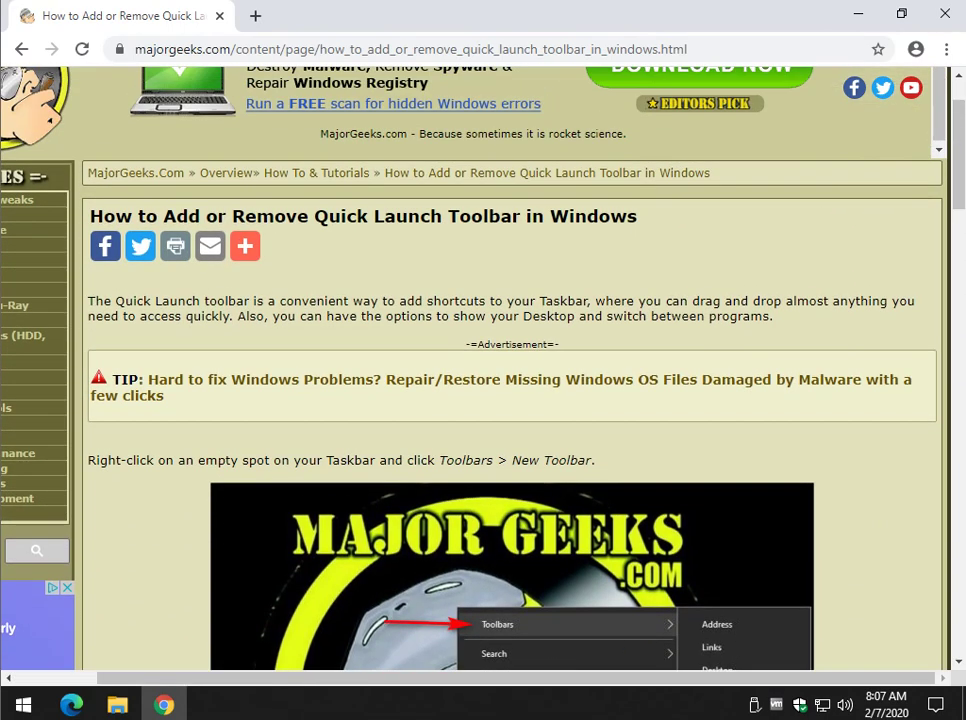
scroll(480, 370, "down", 1)
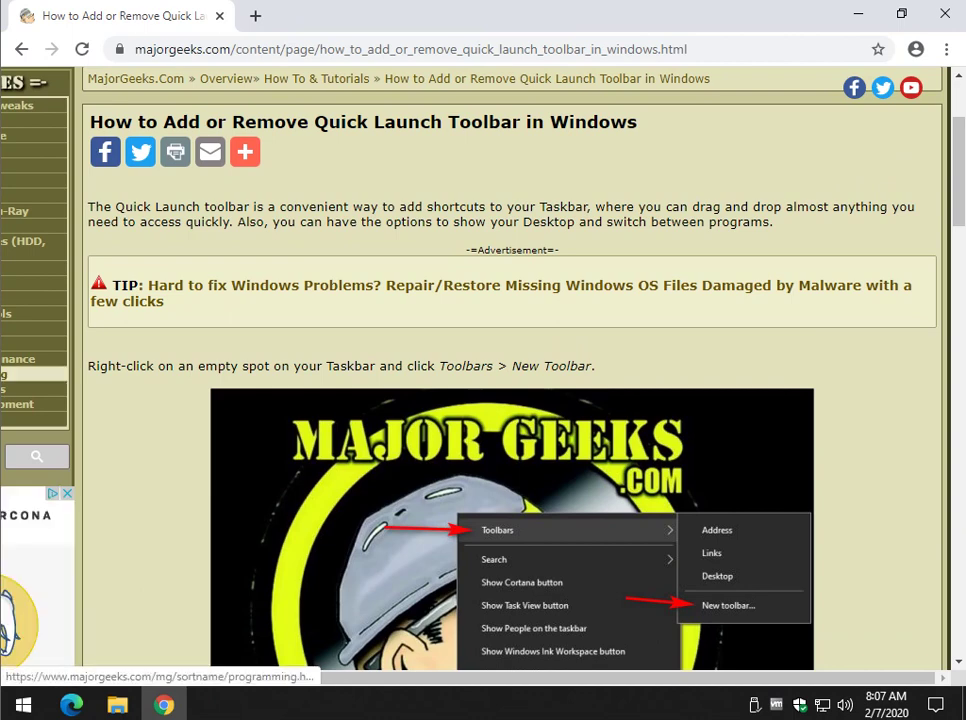
left_click(30, 374)
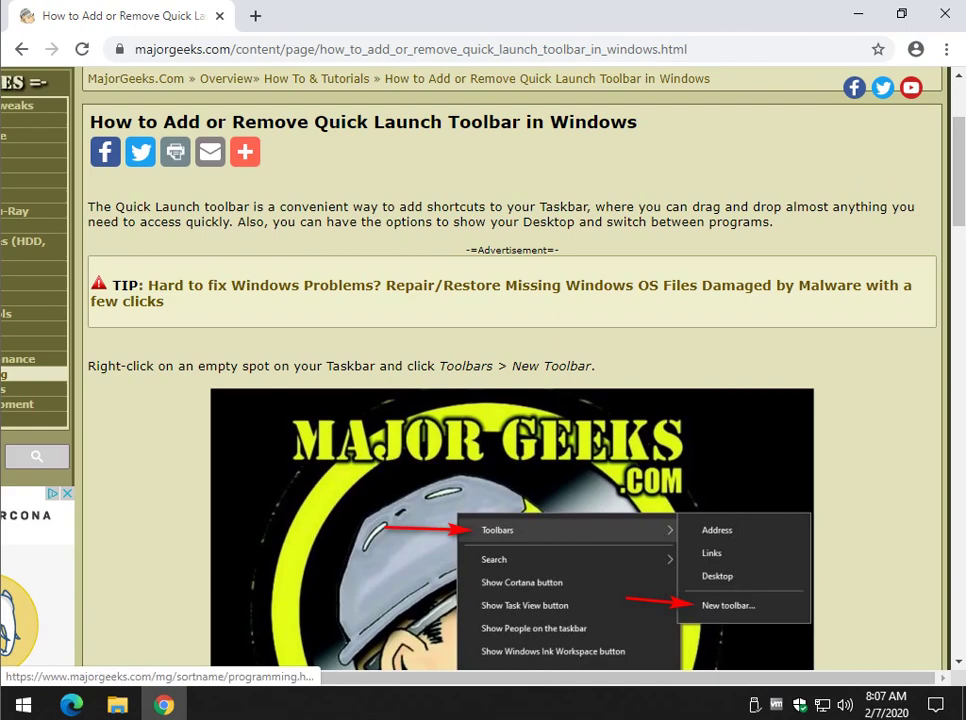